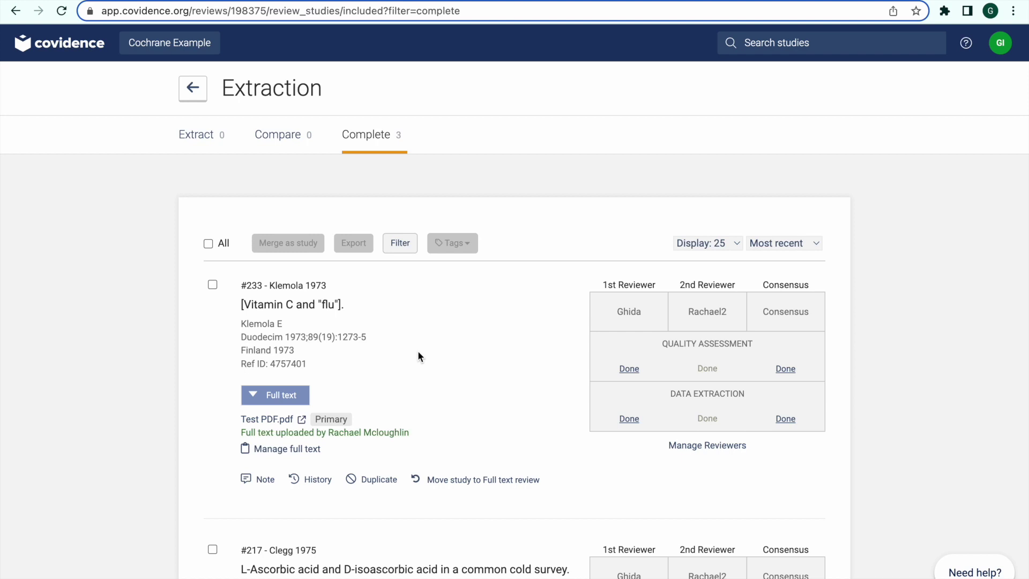
Step: In Covidence, bring up the Cochrane Example review's Export to RevMan Web option
{"action": "scroll", "coordinate": [419, 355], "scroll_direction": "down", "scroll_amount": 1}
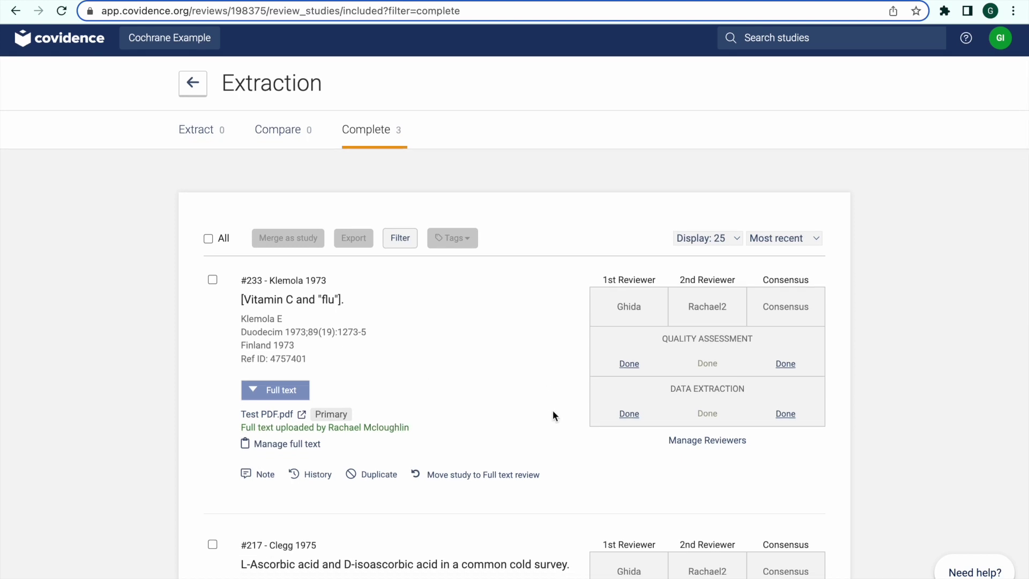
{"action": "scroll", "coordinate": [554, 416], "scroll_direction": "down", "scroll_amount": 1}
{"action": "scroll", "coordinate": [442, 349], "scroll_direction": "down", "scroll_amount": 6}
{"action": "scroll", "coordinate": [443, 350], "scroll_direction": "down", "scroll_amount": 2}
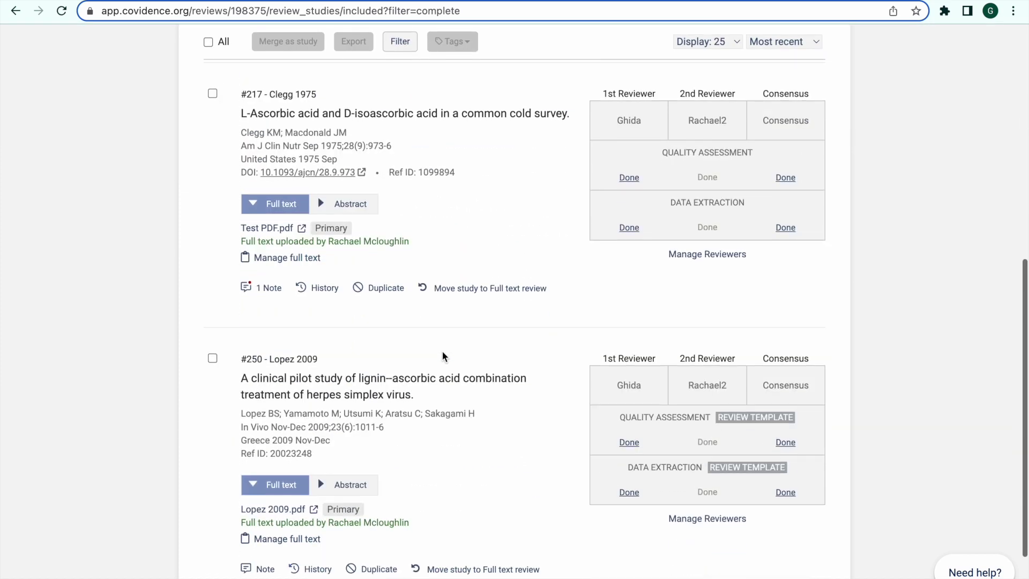
{"action": "scroll", "coordinate": [297, 375], "scroll_direction": "up", "scroll_amount": 6}
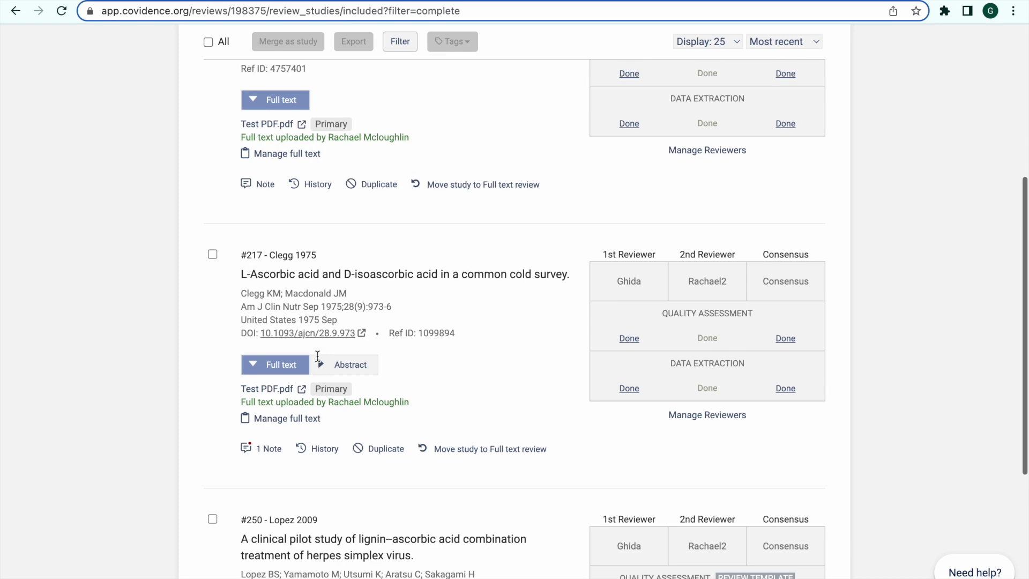
{"action": "scroll", "coordinate": [294, 259], "scroll_direction": "up", "scroll_amount": 2}
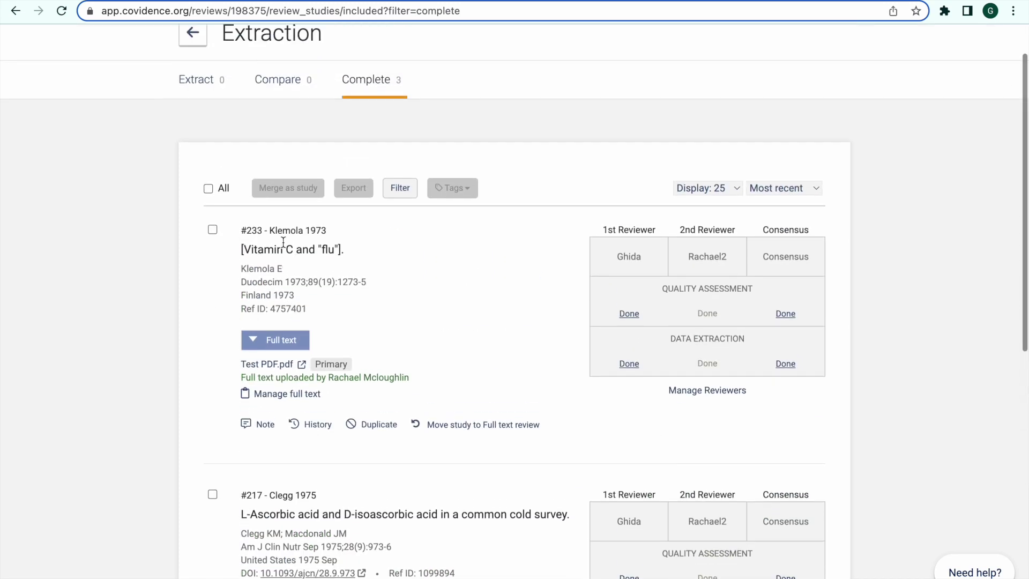
{"action": "scroll", "coordinate": [339, 240], "scroll_direction": "up", "scroll_amount": 2}
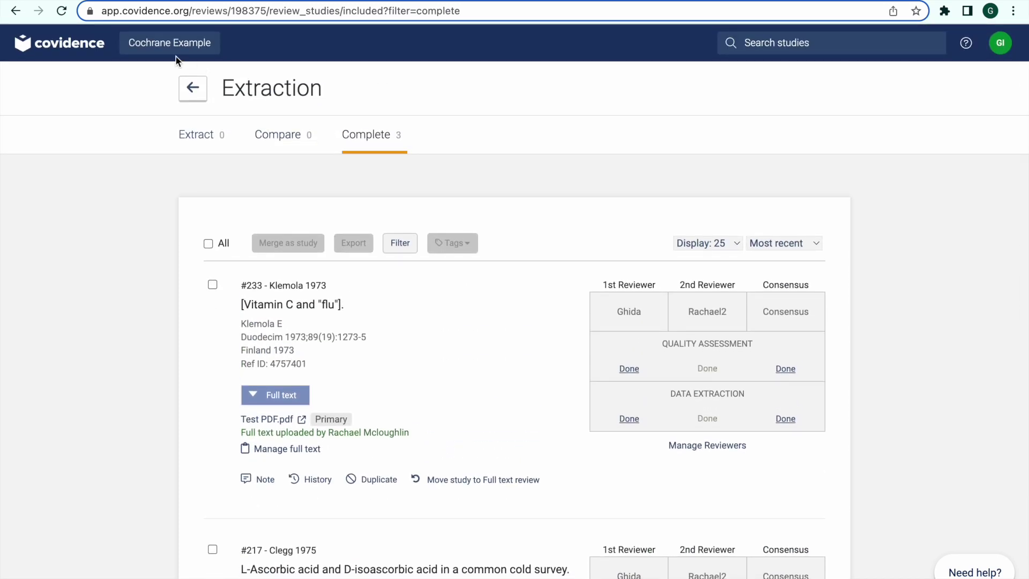
{"action": "left_click", "coordinate": [165, 49]}
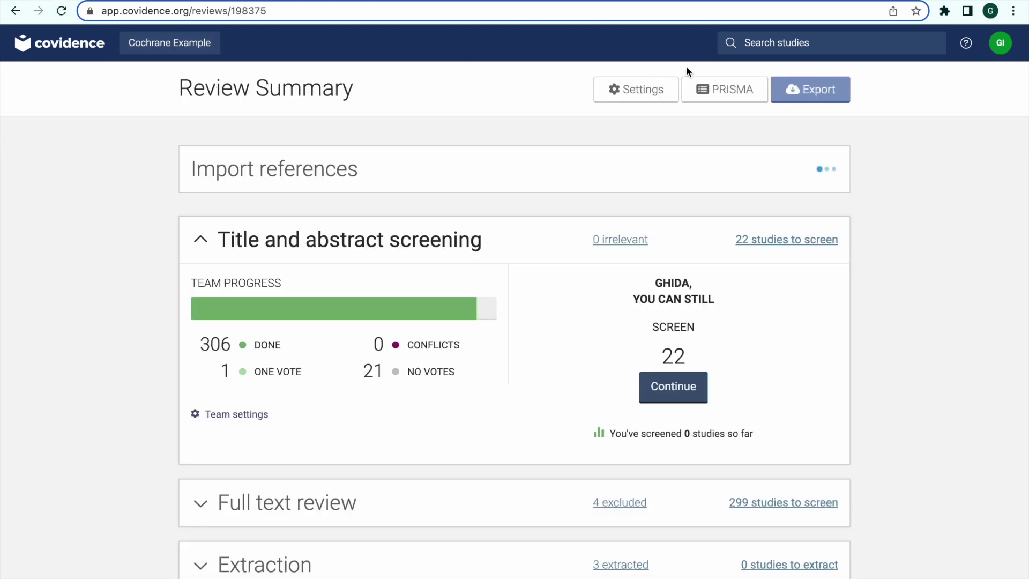
{"action": "left_click", "coordinate": [812, 90]}
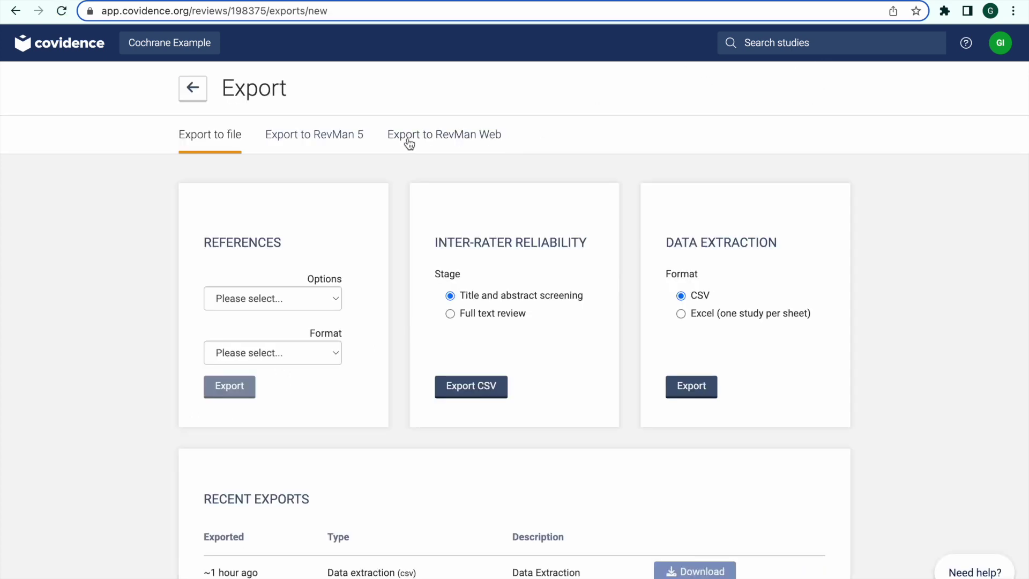
{"action": "left_click", "coordinate": [427, 144]}
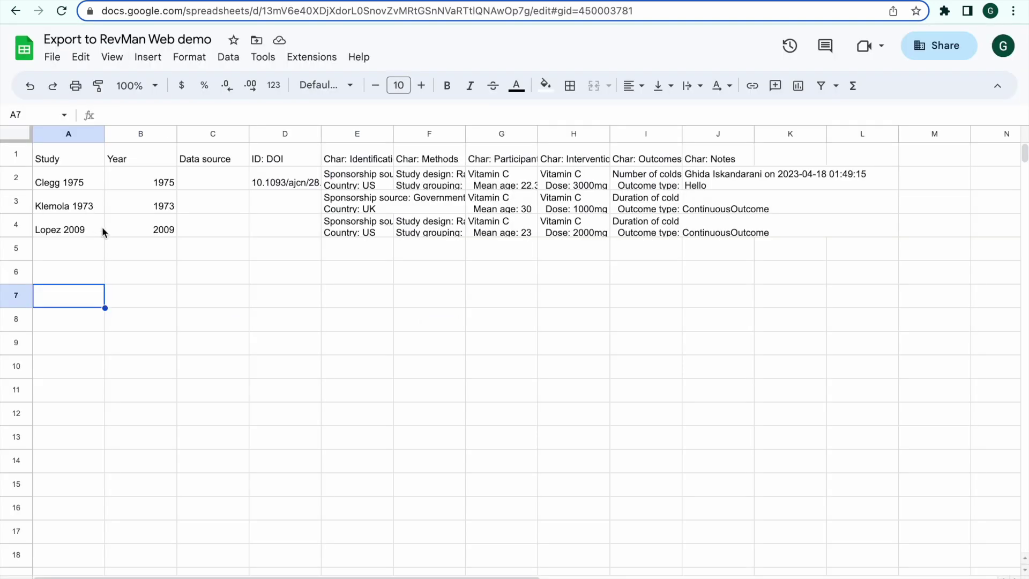
Step: Browse the export workbook's arms, outcome data and risk-of-bias sheets
{"action": "left_click", "coordinate": [161, 577]}
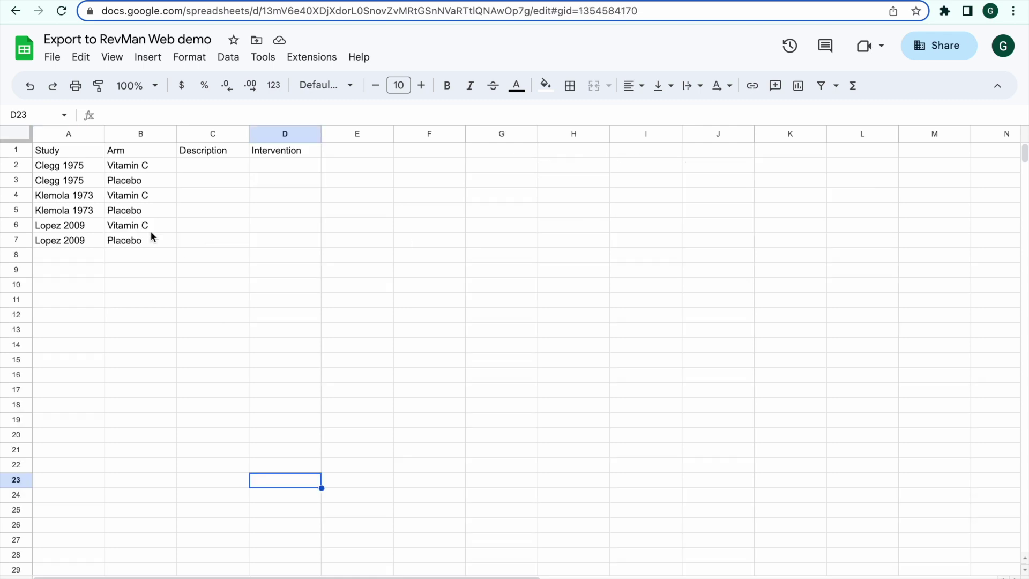
{"action": "left_click", "coordinate": [340, 576]}
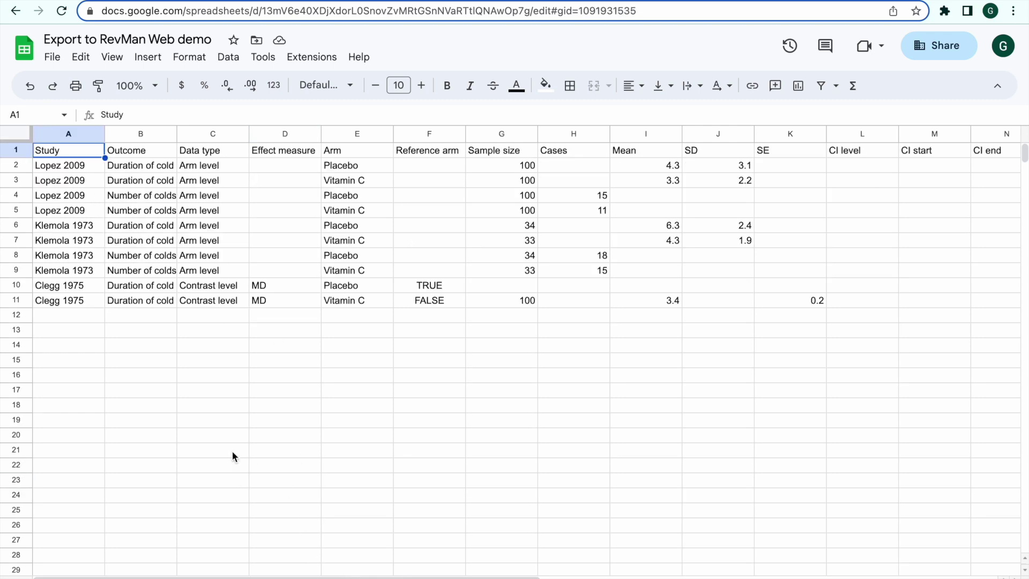
{"action": "left_click", "coordinate": [412, 577]}
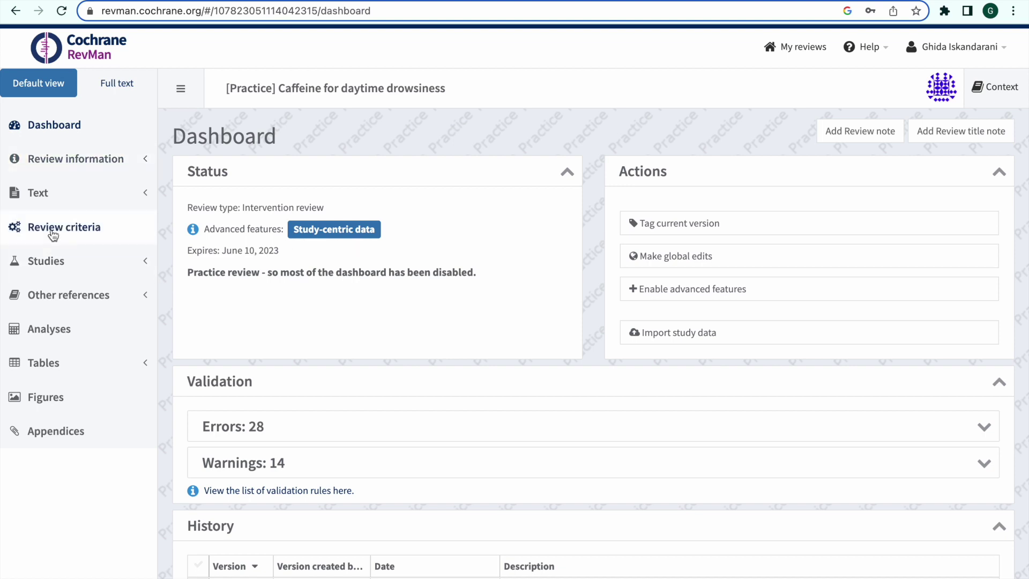
Step: Open the review's Characteristics criteria and inspect the Outcomes definition
{"action": "left_click", "coordinate": [53, 234]}
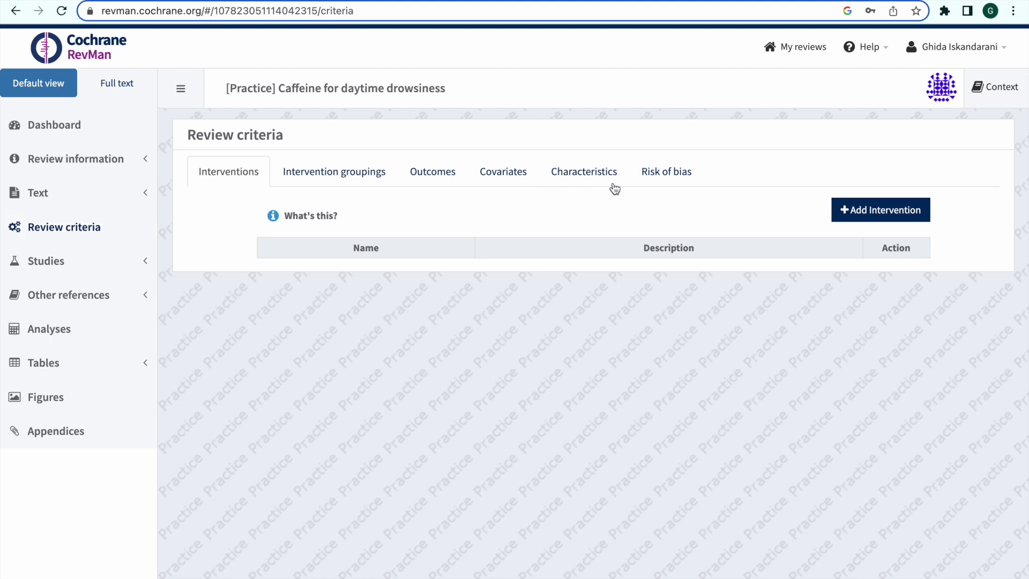
{"action": "left_click", "coordinate": [571, 177]}
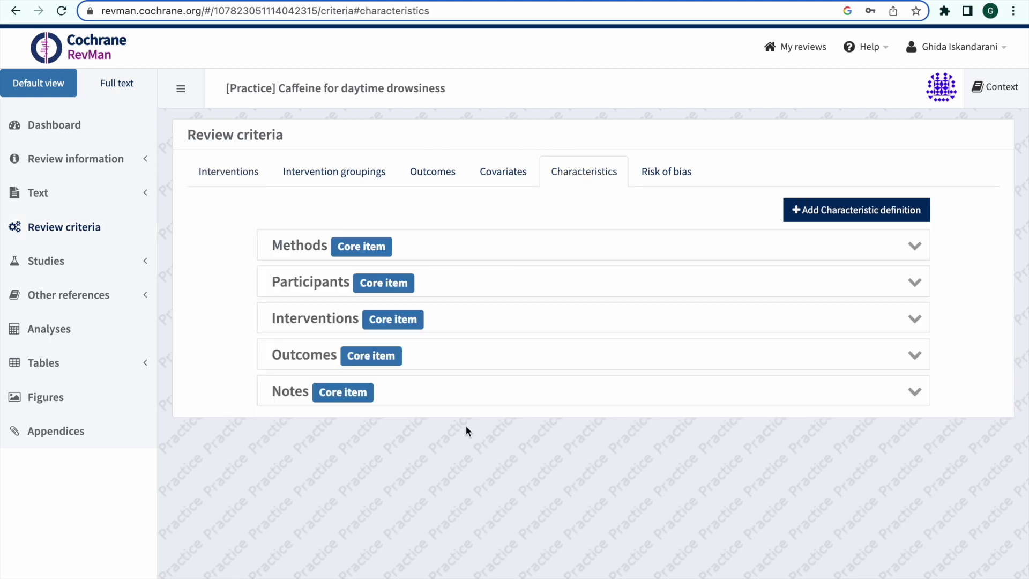
{"action": "left_click", "coordinate": [807, 358]}
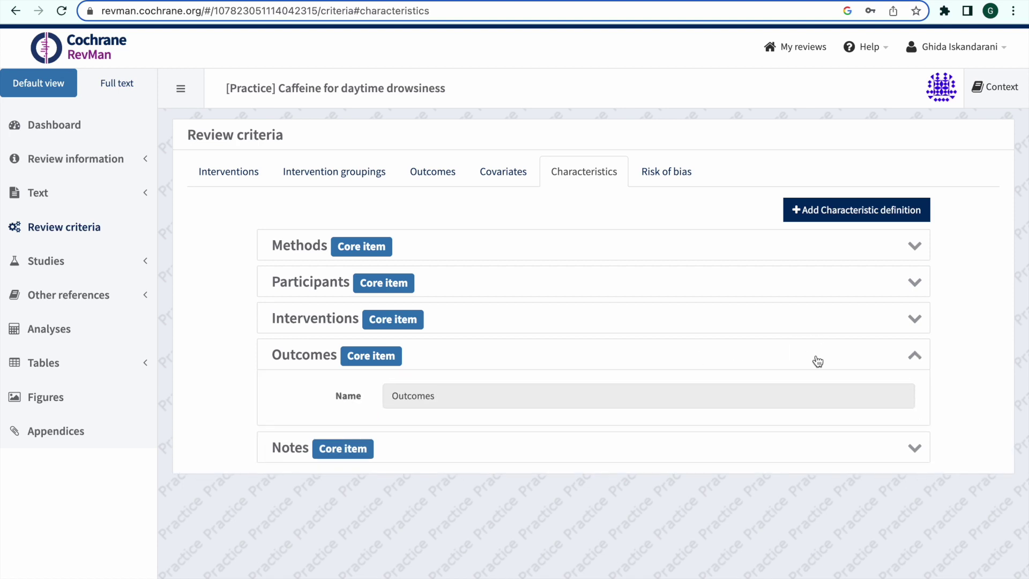
{"action": "left_click", "coordinate": [675, 359]}
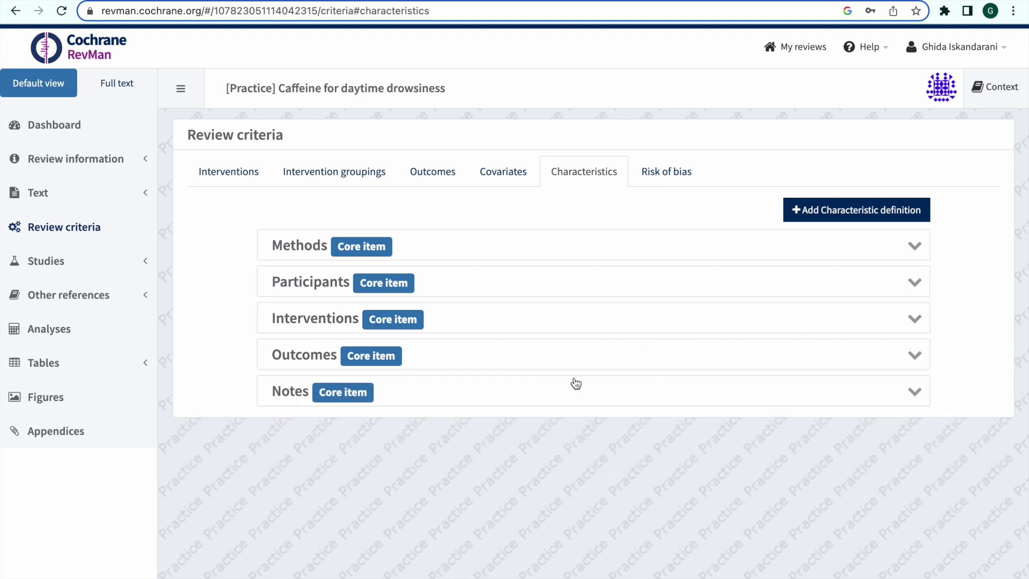
{"action": "left_click", "coordinate": [913, 354]}
{"action": "left_click", "coordinate": [905, 357]}
Step: Add a new characteristic definition named Identification
{"action": "left_click", "coordinate": [856, 209]}
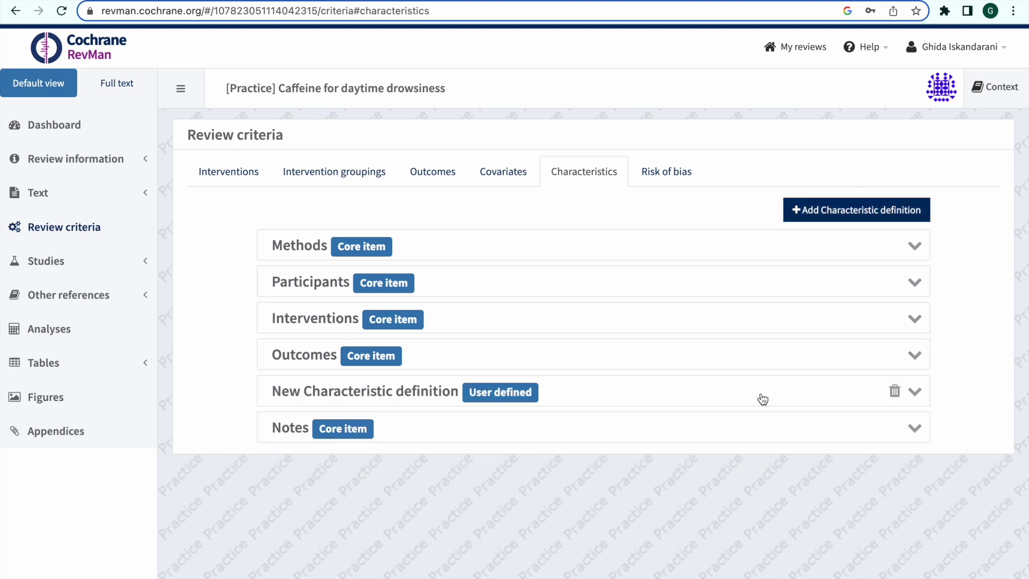
{"action": "left_click", "coordinate": [452, 394]}
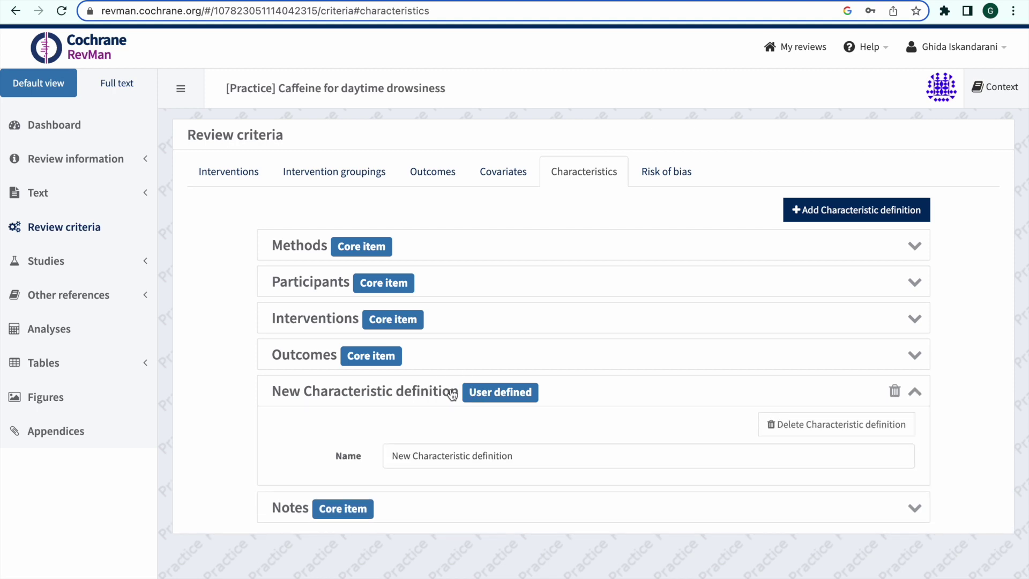
{"action": "left_click", "coordinate": [529, 455]}
{"action": "type", "text": "Ide"}
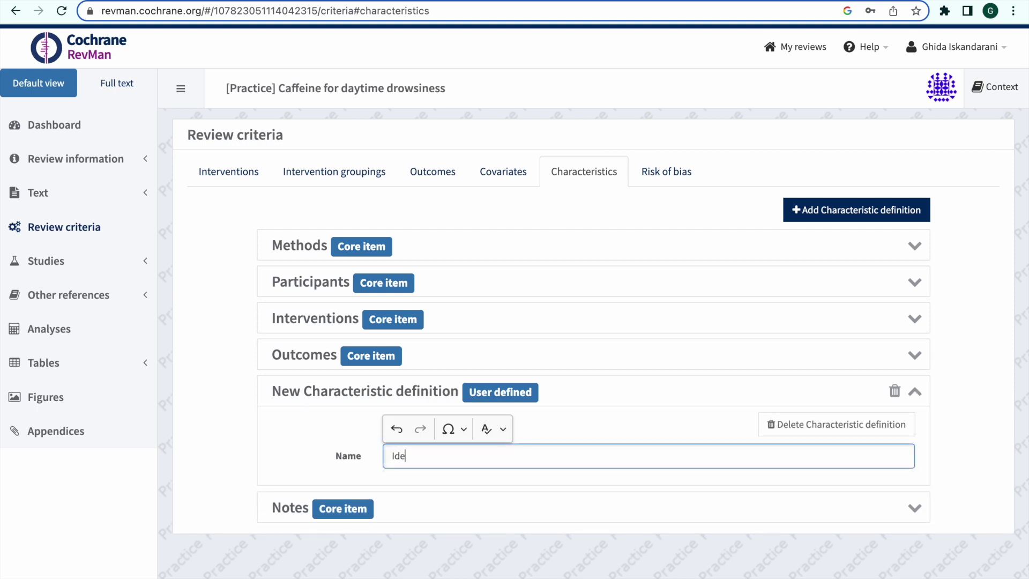
{"action": "type", "text": "ntification"}
{"action": "left_click", "coordinate": [342, 481]}
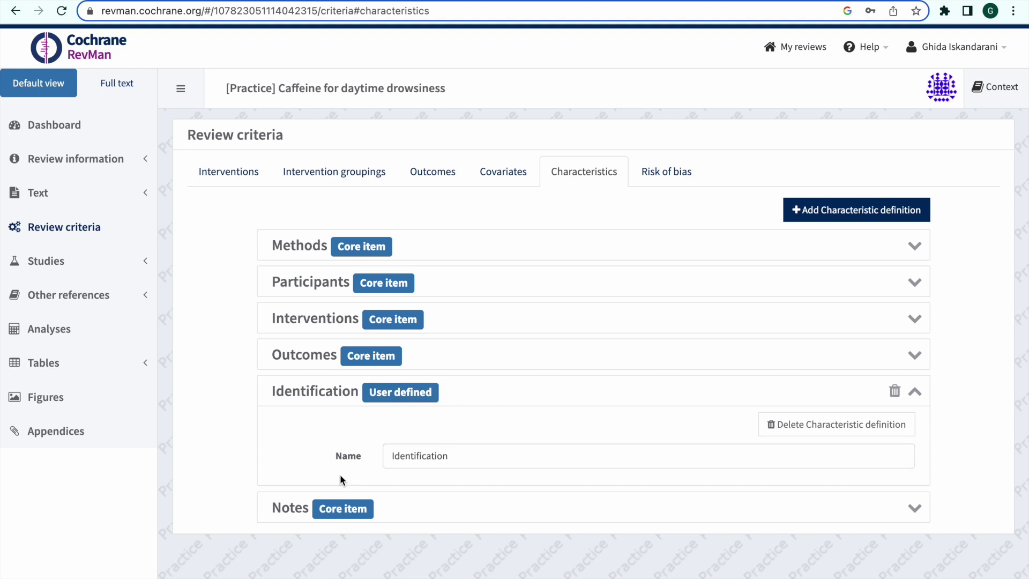
{"action": "left_click", "coordinate": [315, 392]}
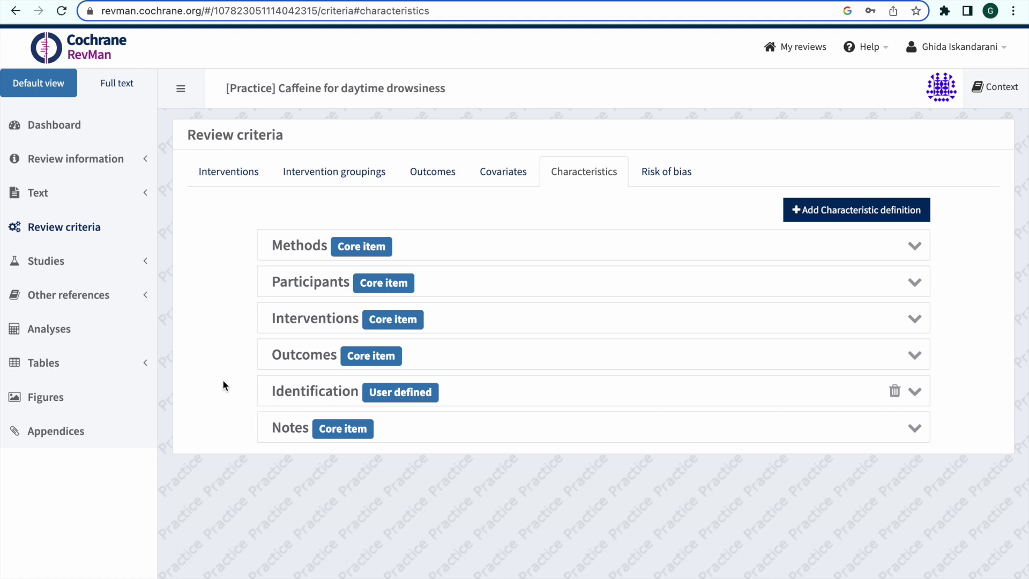
{"action": "left_click", "coordinate": [240, 173]}
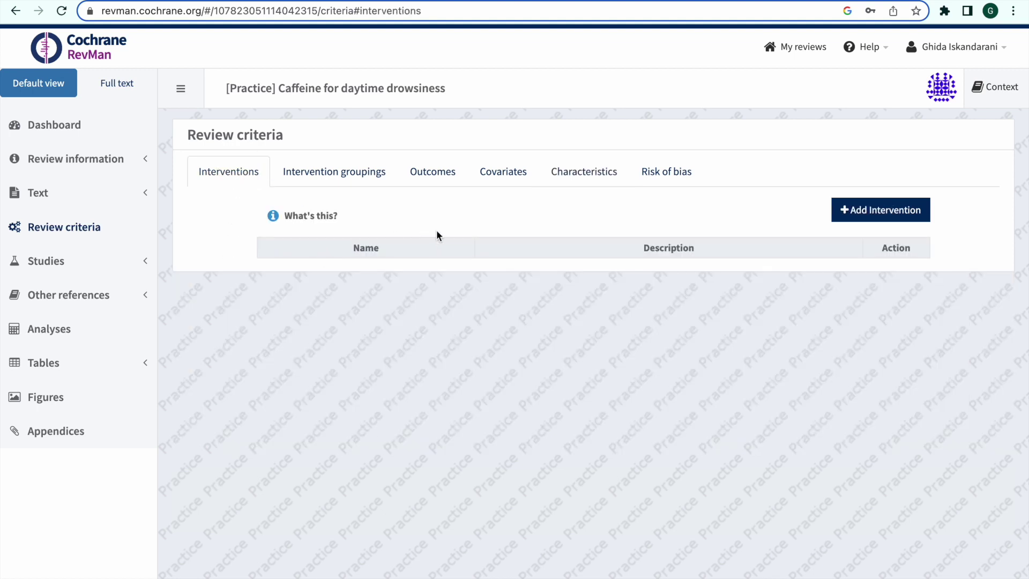
Step: Add two interventions named Vitamin C and Placebo
{"action": "left_click", "coordinate": [872, 208]}
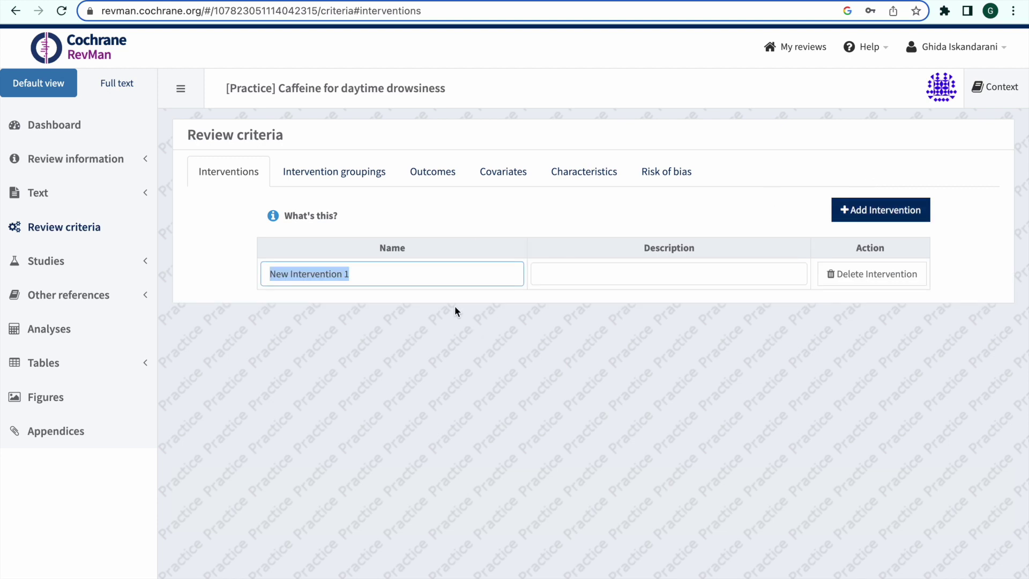
{"action": "type", "text": "Vitamin C"}
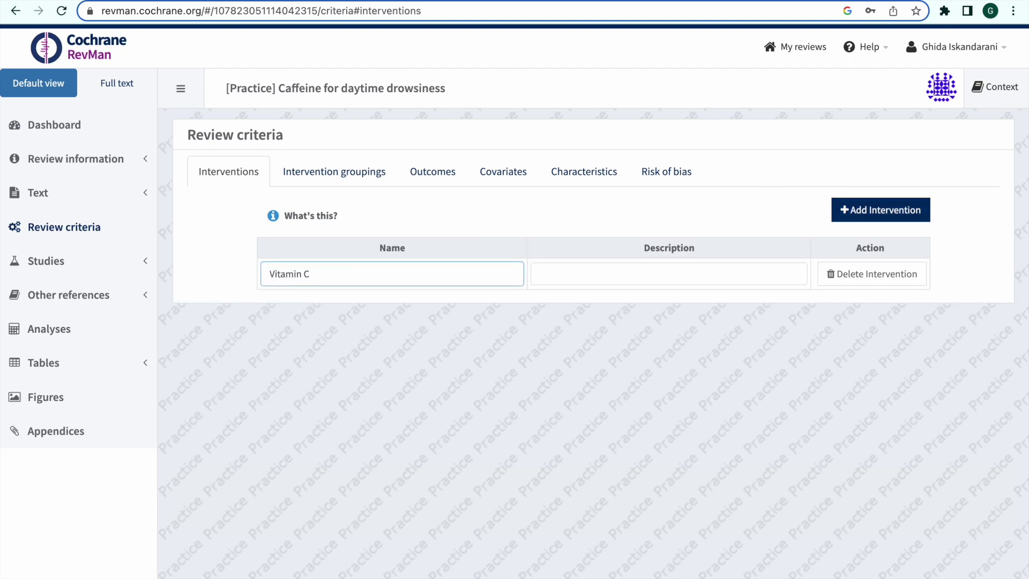
{"action": "left_click", "coordinate": [799, 216]}
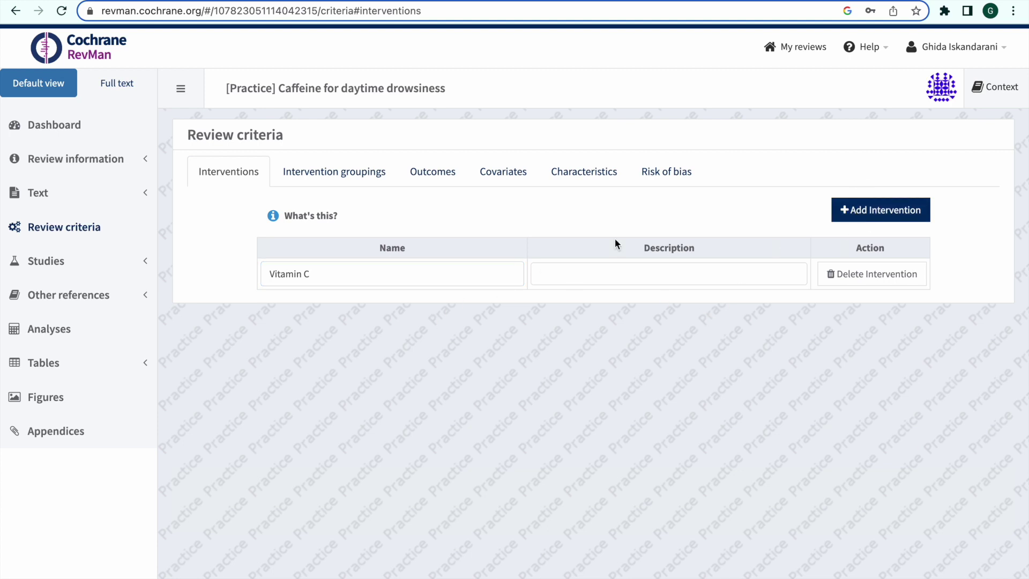
{"action": "left_click", "coordinate": [843, 210]}
{"action": "type", "text": "PLa"}
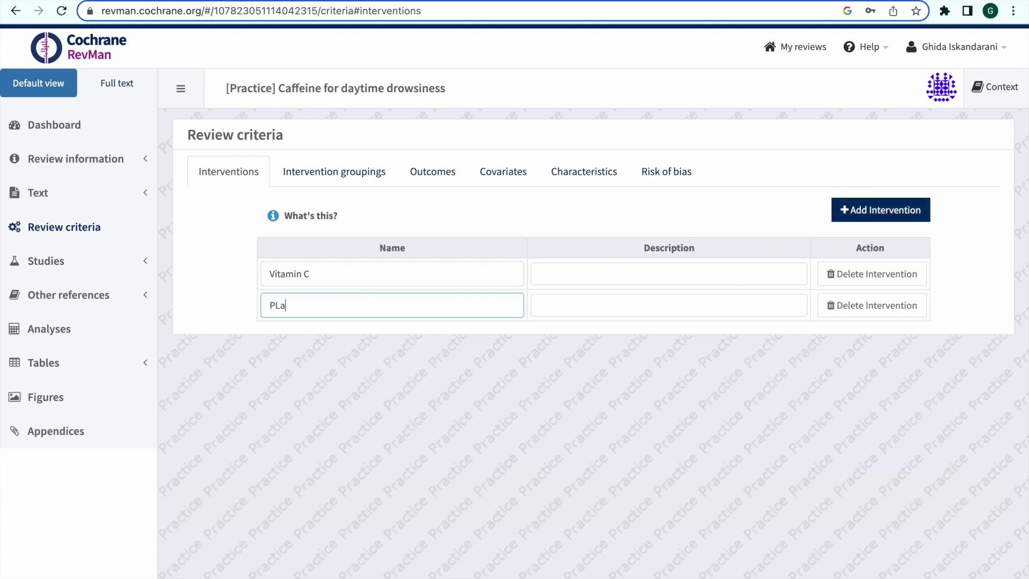
{"action": "type", "text": "cebo"}
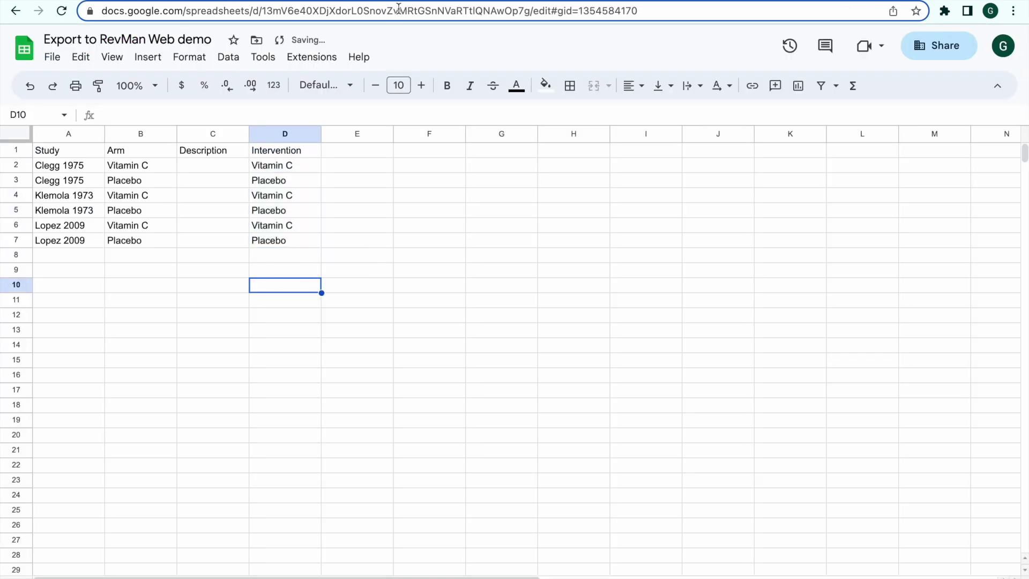
{"action": "left_click", "coordinate": [429, 2]}
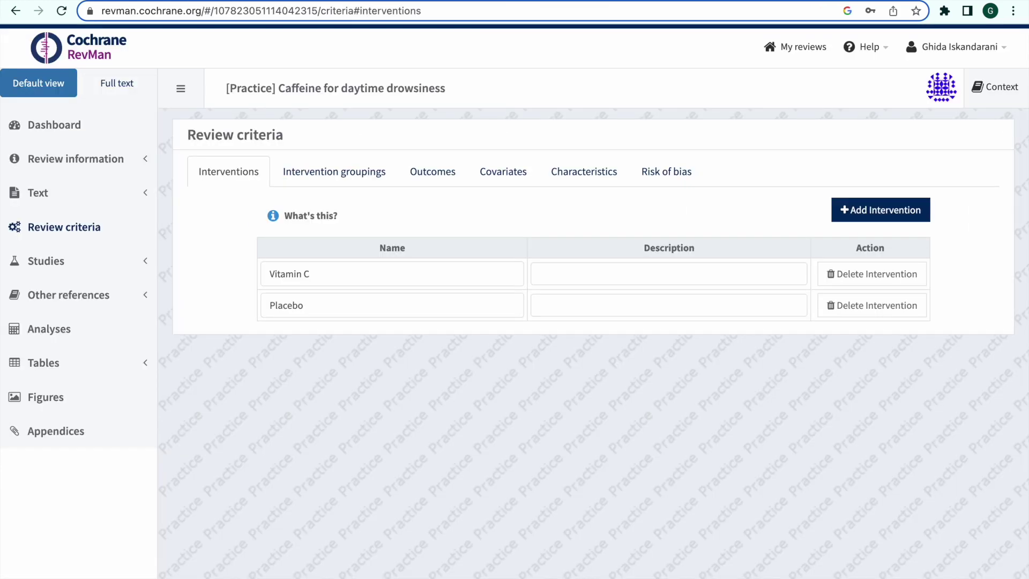
{"action": "left_click", "coordinate": [426, 174]}
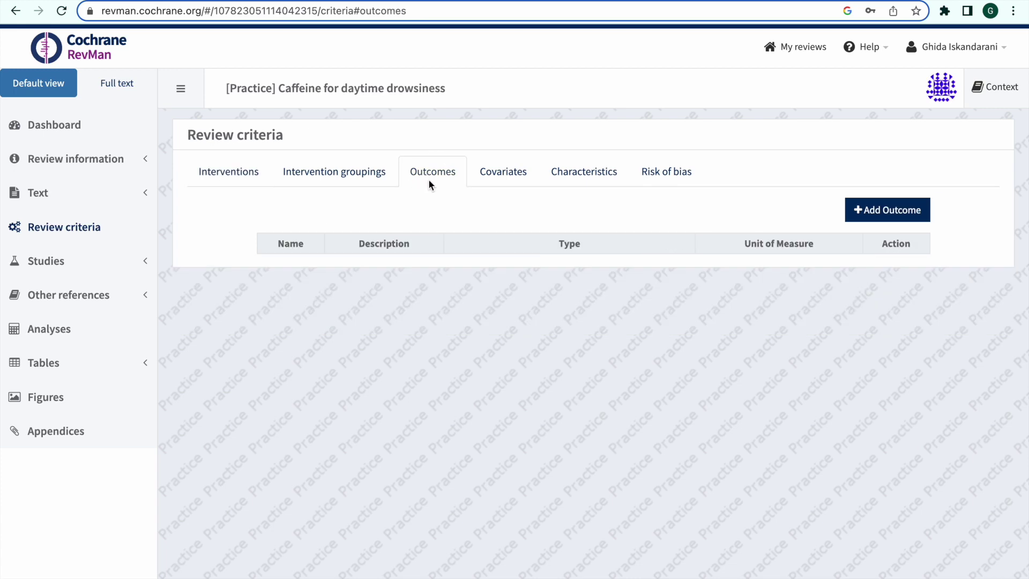
Step: Copy 'Duration of cold' from the outcome data sheet and add it as the first outcome
{"action": "left_click", "coordinate": [278, 25]}
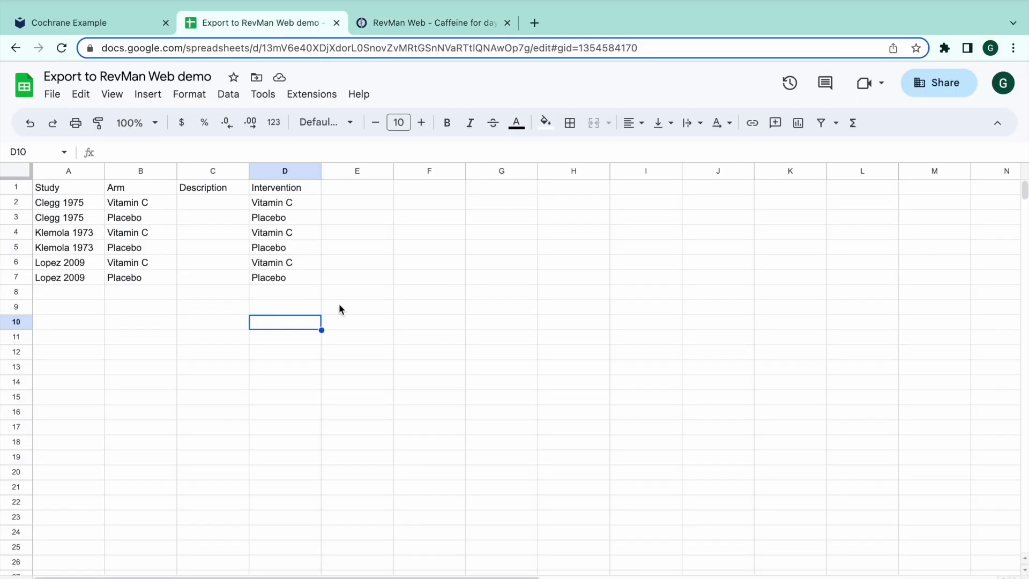
{"action": "key", "text": "ctrl+shift+Page_Down"}
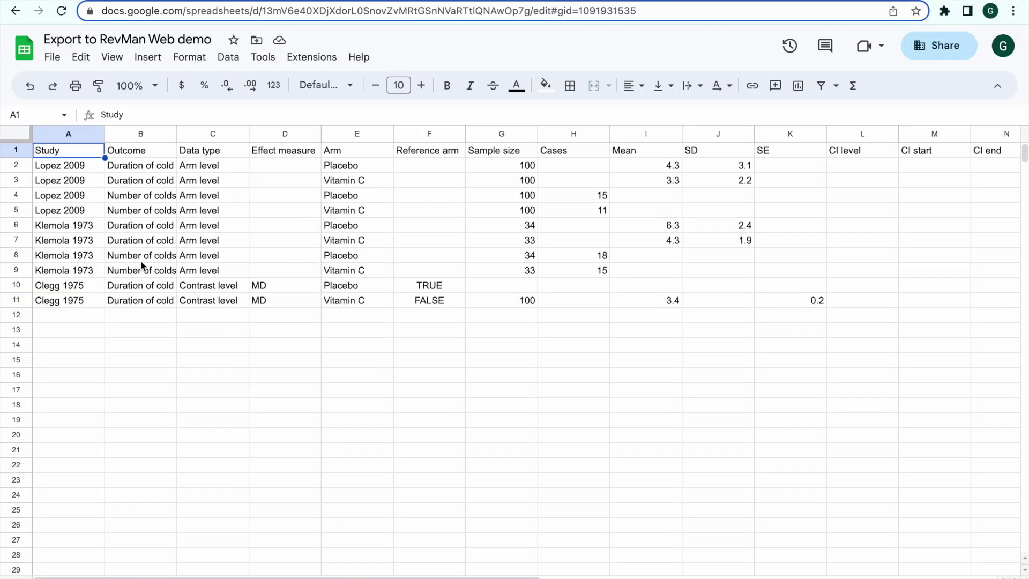
{"action": "left_click_drag", "start_coordinate": [176, 133], "coordinate": [214, 133]}
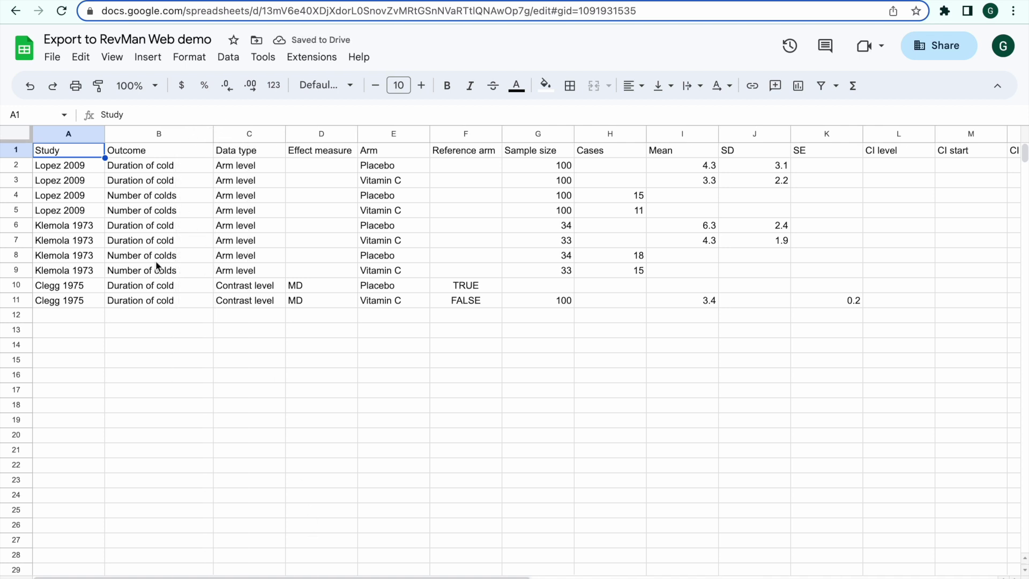
{"action": "left_click", "coordinate": [155, 168]}
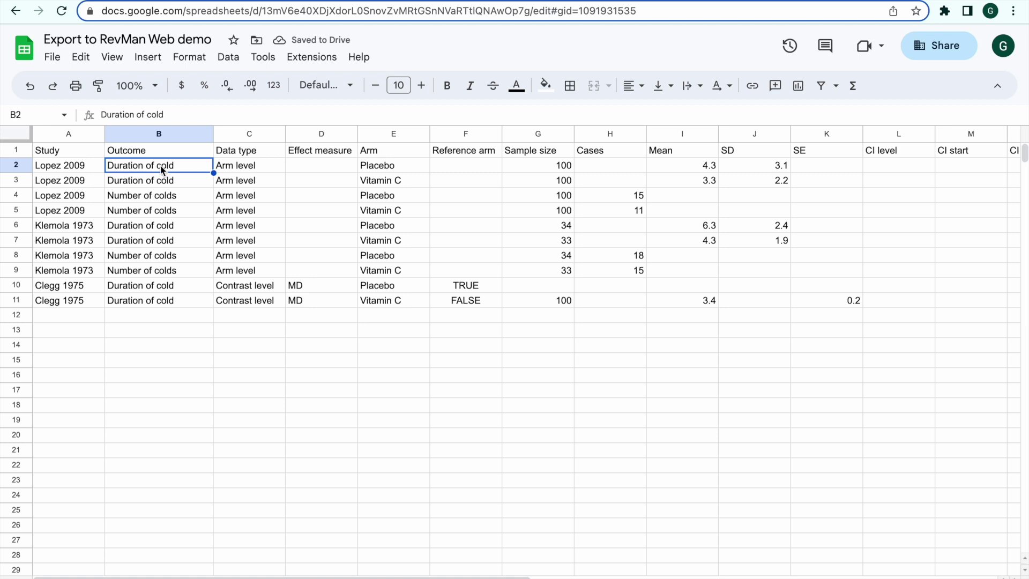
{"action": "double_click", "coordinate": [181, 166]}
{"action": "left_click_drag", "start_coordinate": [181, 165], "coordinate": [66, 168]}
{"action": "key", "text": "ctrl+c"}
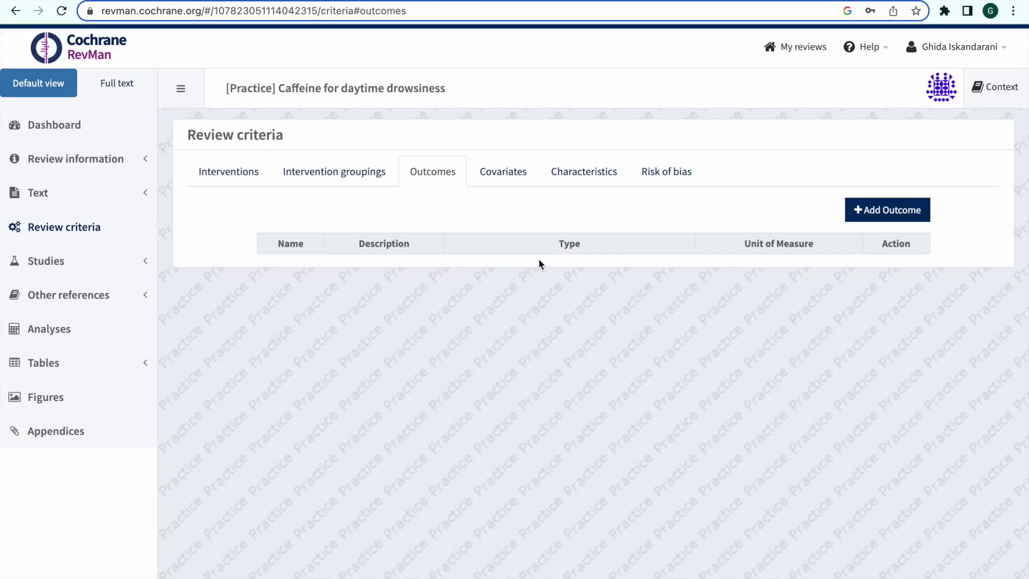
{"action": "left_click", "coordinate": [862, 202]}
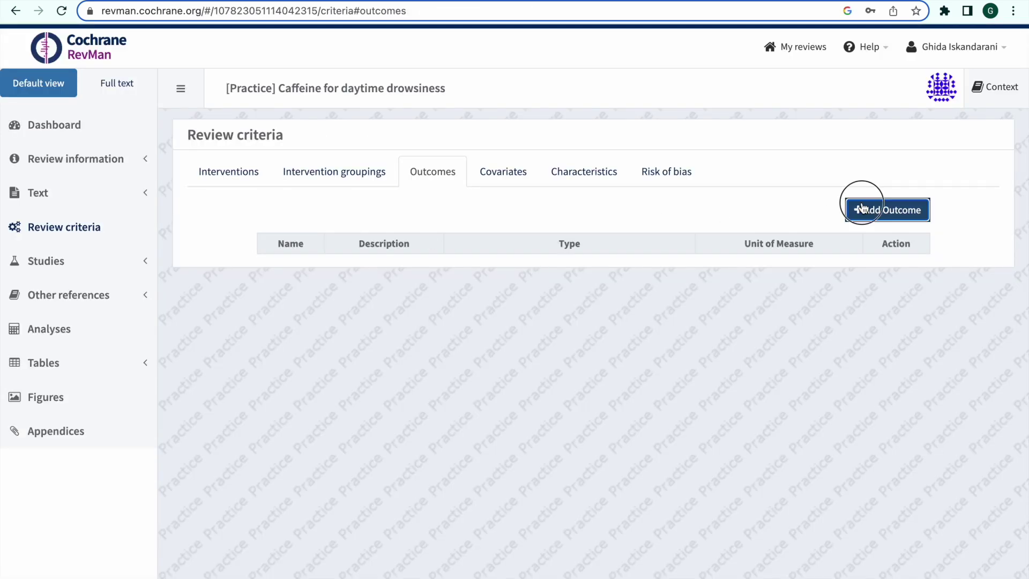
{"action": "key", "text": "ctrl+v"}
Step: Add a second outcome named 'Number of colds', copied from the spreadsheet
{"action": "left_click", "coordinate": [914, 210]}
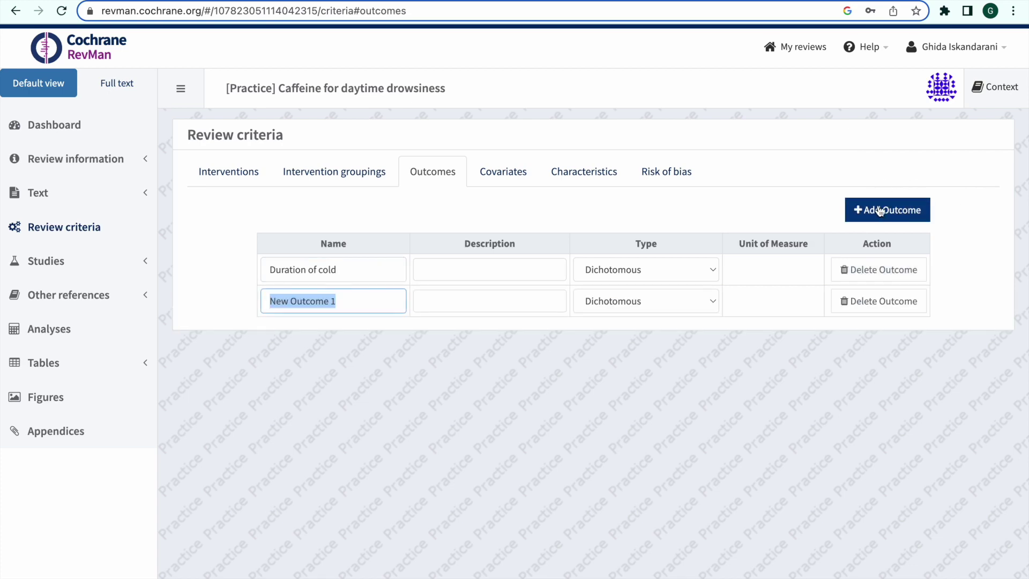
{"action": "left_click", "coordinate": [272, 20]}
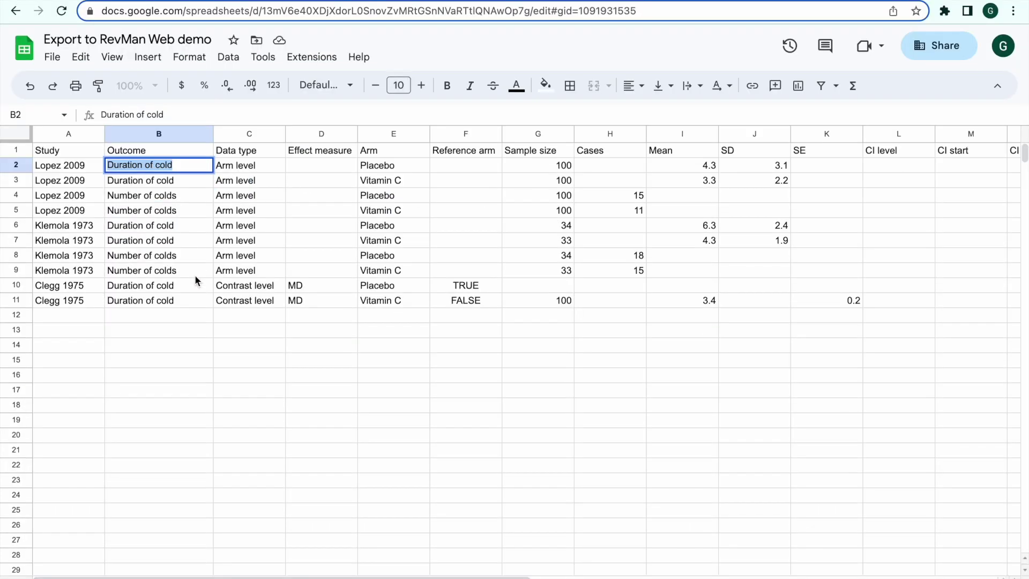
{"action": "left_click", "coordinate": [175, 211]}
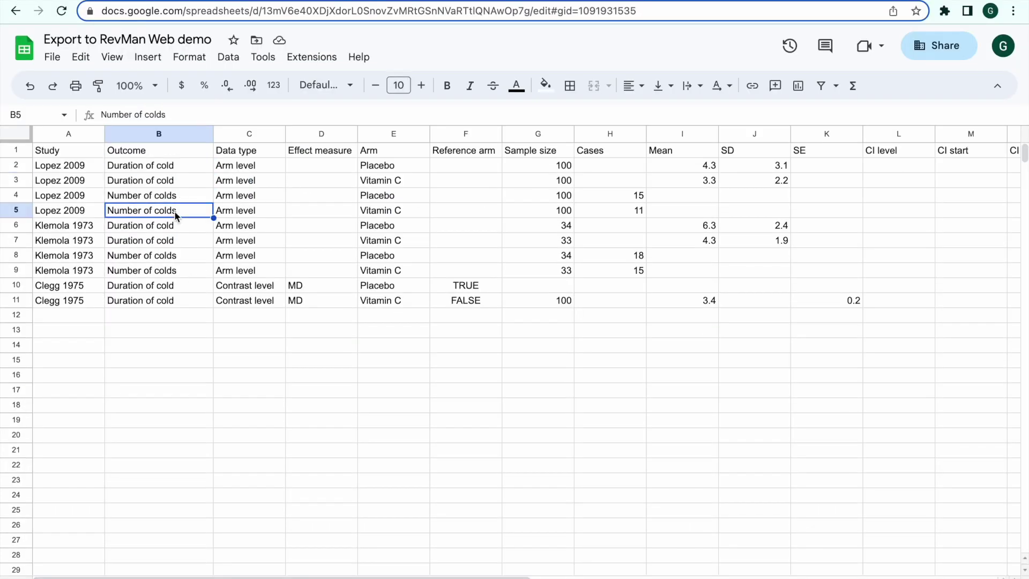
{"action": "key", "text": "ctrl+c"}
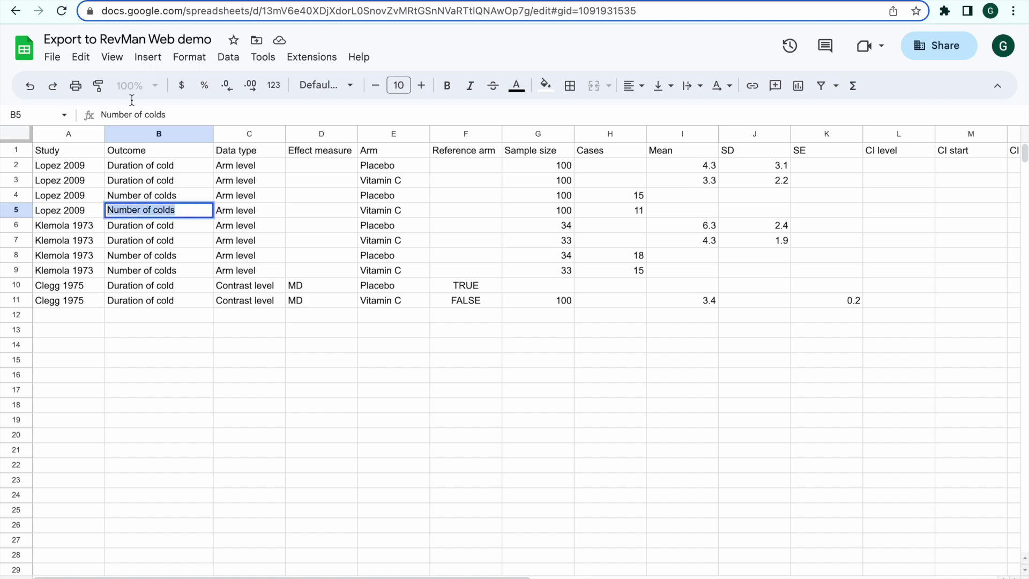
{"action": "left_click", "coordinate": [330, 1]}
{"action": "key", "text": "ctrl+v"}
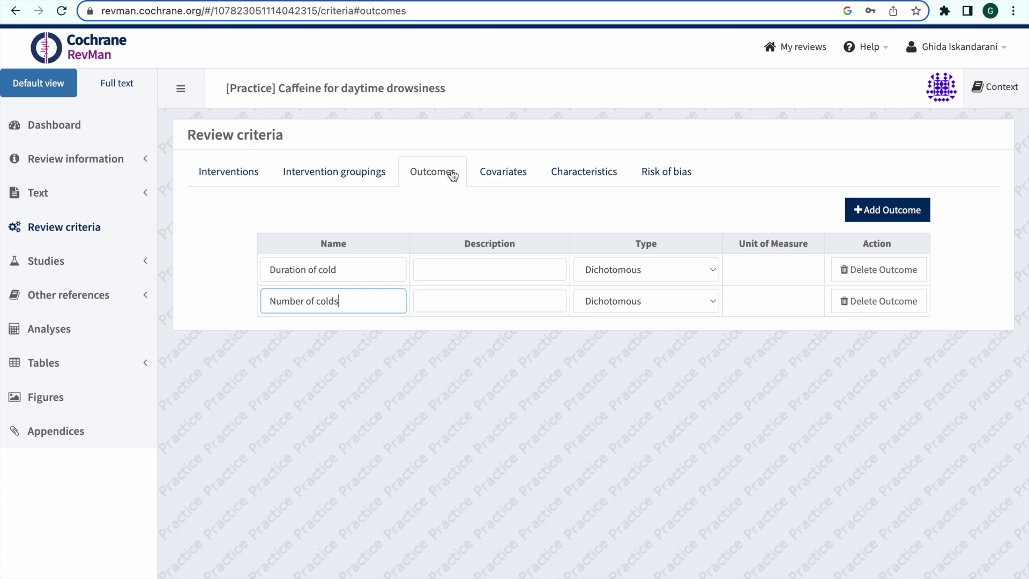
Step: Set the Duration of cold outcome type to Continuous and confirm the change
{"action": "left_click", "coordinate": [247, 2]}
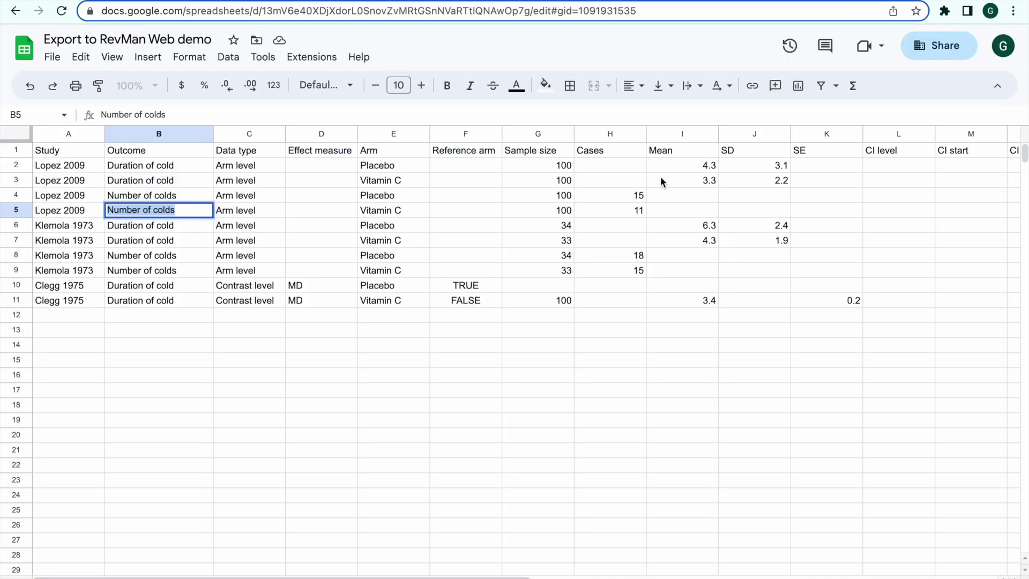
{"action": "key", "text": "ctrl+Tab"}
{"action": "left_click", "coordinate": [717, 269]}
{"action": "left_click", "coordinate": [690, 286]}
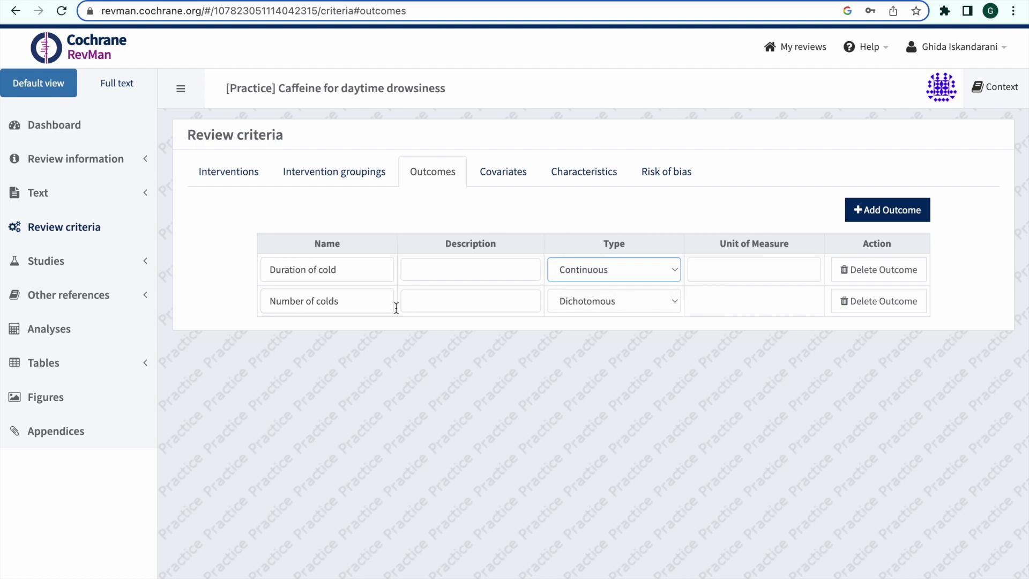
{"action": "left_click", "coordinate": [248, 1]}
{"action": "left_click", "coordinate": [142, 225]}
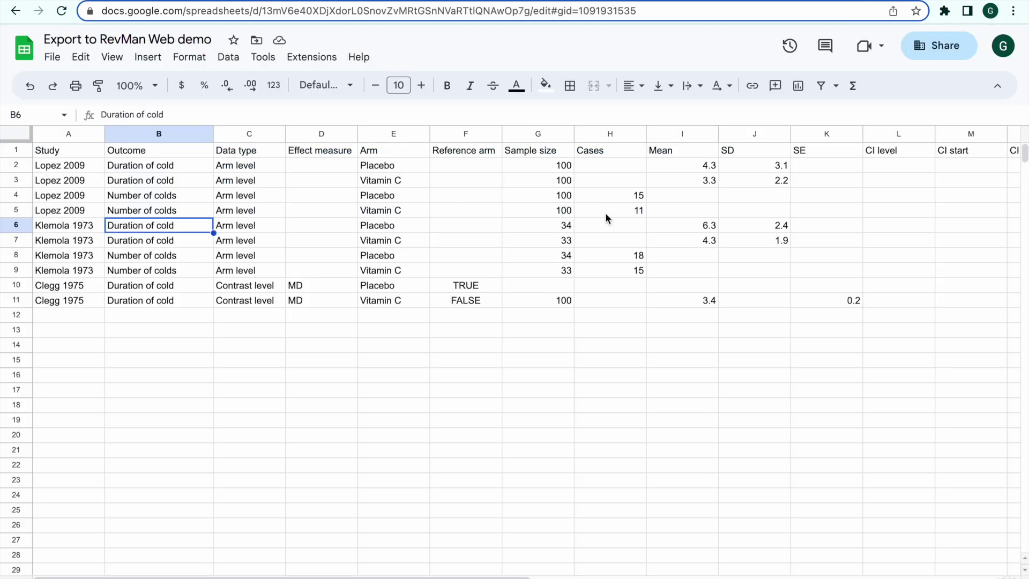
{"action": "left_click", "coordinate": [453, 4]}
{"action": "left_click", "coordinate": [593, 371]}
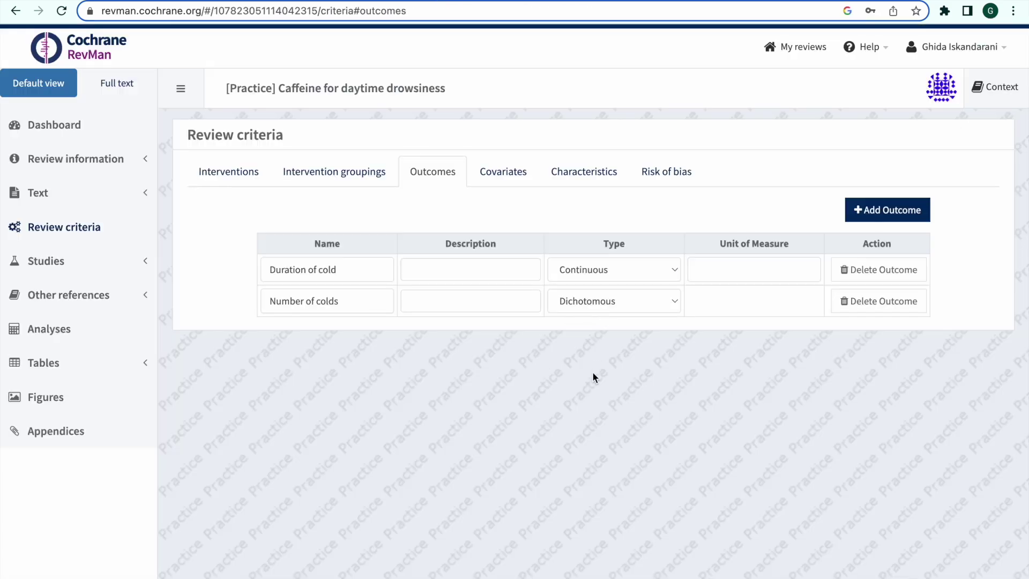
{"action": "key", "text": "ctrl+shift+Tab"}
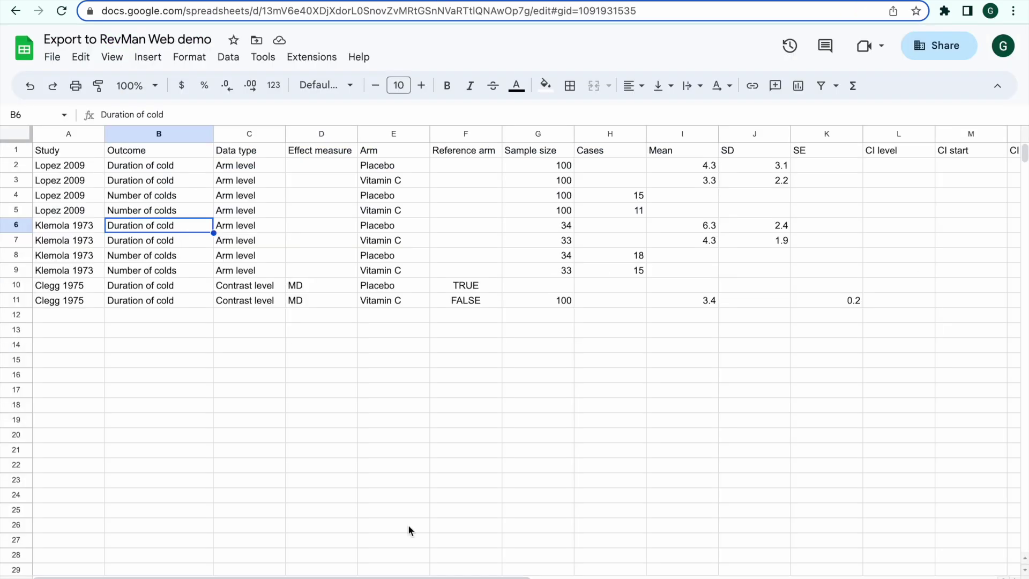
{"action": "key", "text": "alt+Down"}
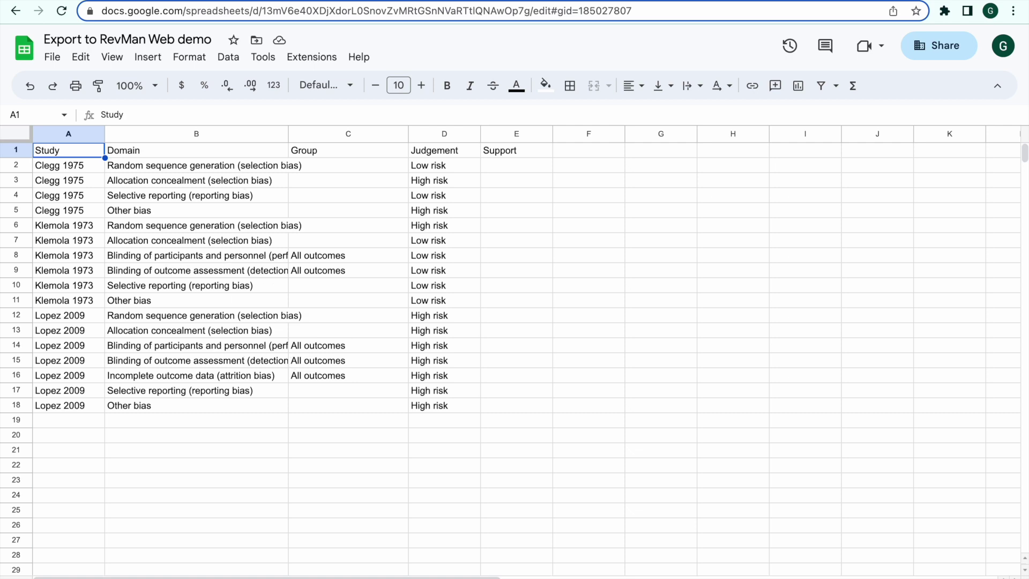
Step: Show the Risk of bias criteria and expand the Blinding of participants and personnel item
{"action": "key", "text": "ctrl+Tab"}
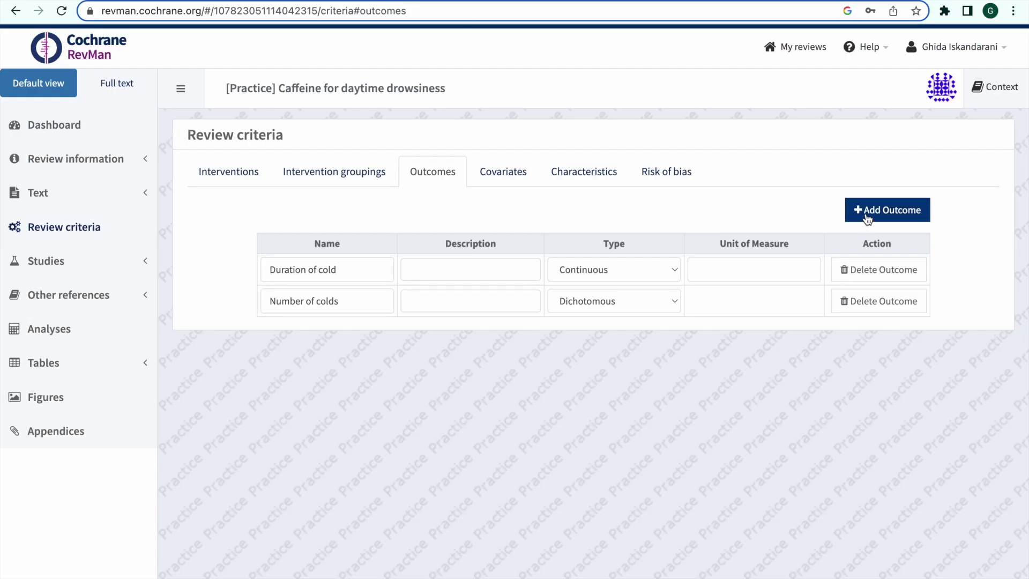
{"action": "left_click", "coordinate": [661, 170]}
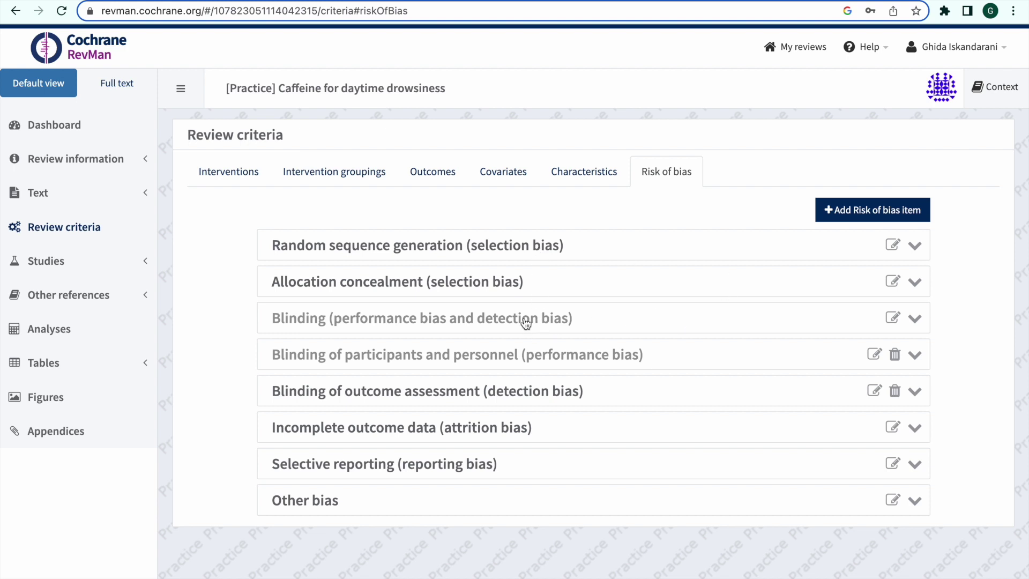
{"action": "left_click", "coordinate": [568, 320]}
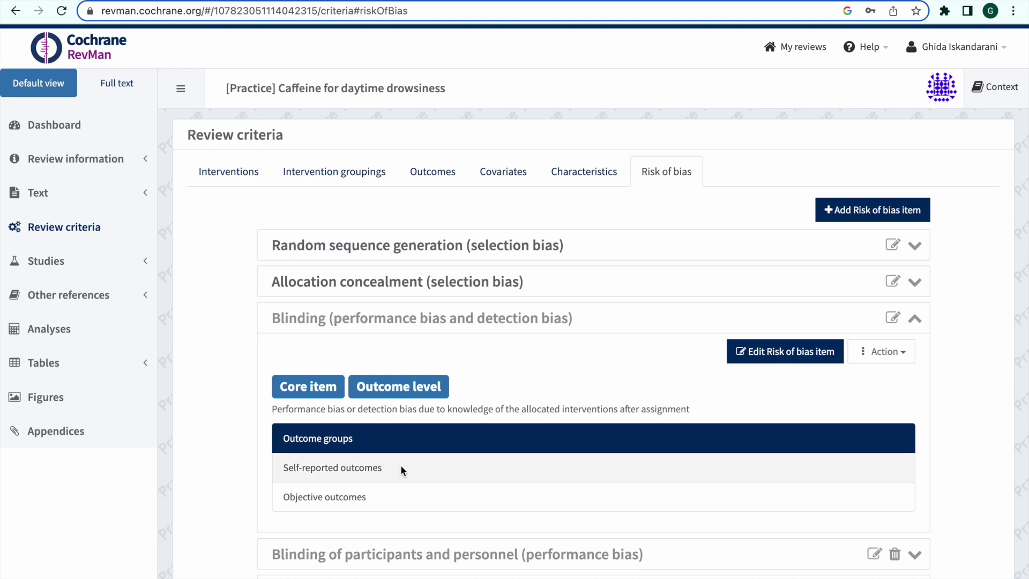
{"action": "left_click", "coordinate": [381, 328]}
{"action": "left_click", "coordinate": [371, 355]}
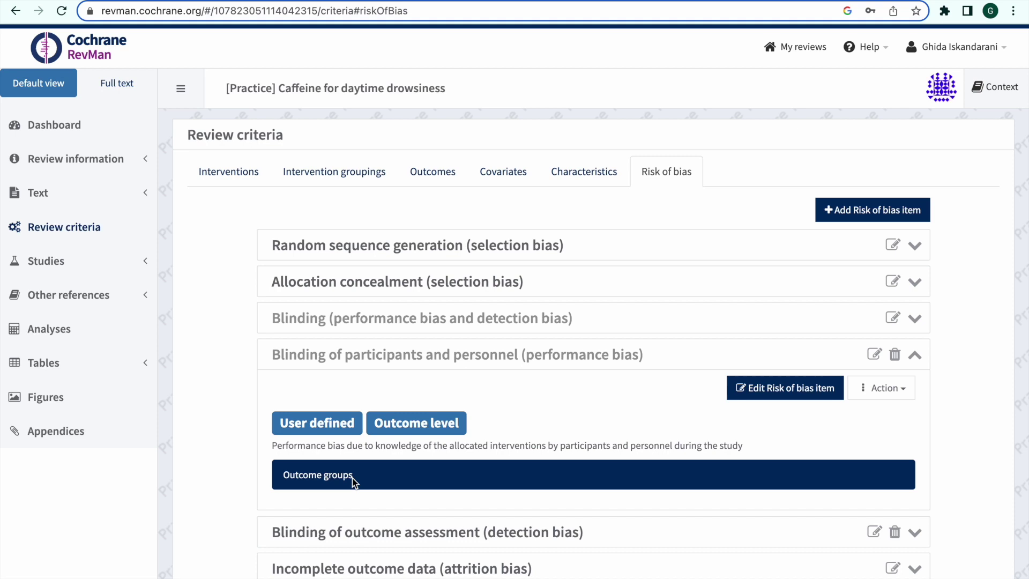
Step: Edit Blinding of participants and personnel, adding an outcome group named 'All outcomes'
{"action": "left_click", "coordinate": [796, 393]}
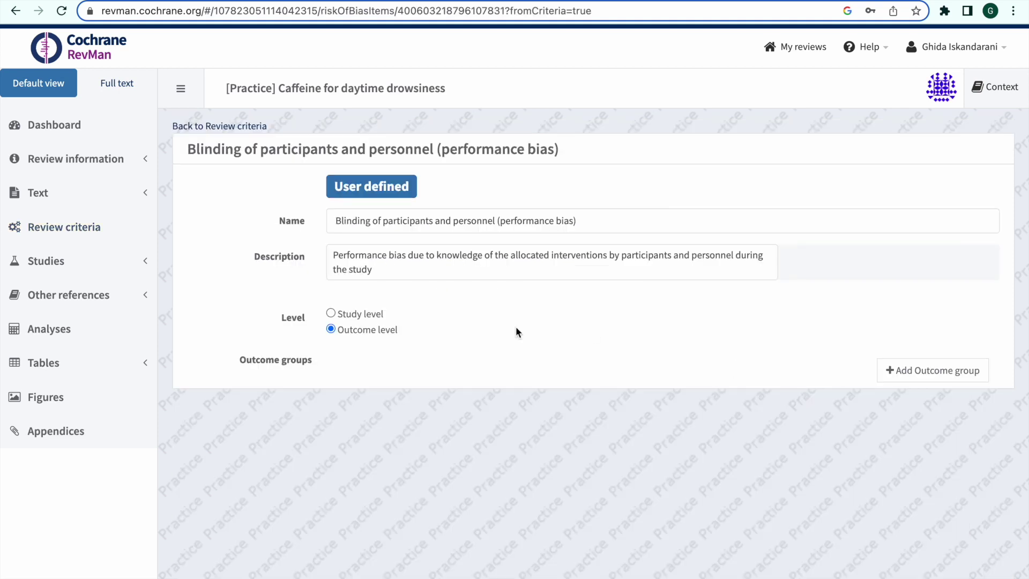
{"action": "left_click", "coordinate": [910, 383]}
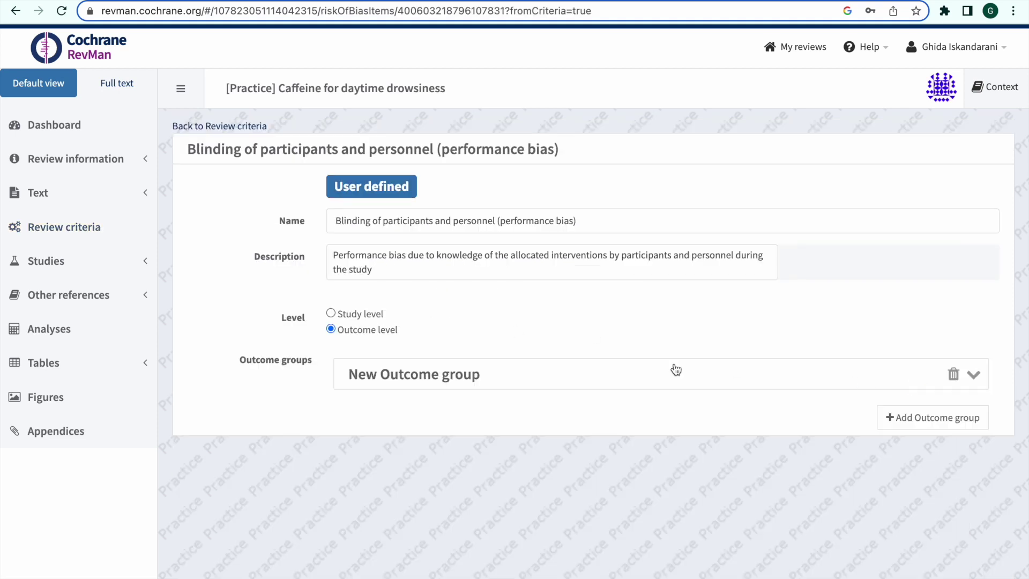
{"action": "left_click", "coordinate": [504, 369]}
{"action": "left_click_drag", "start_coordinate": [561, 437], "coordinate": [381, 432]}
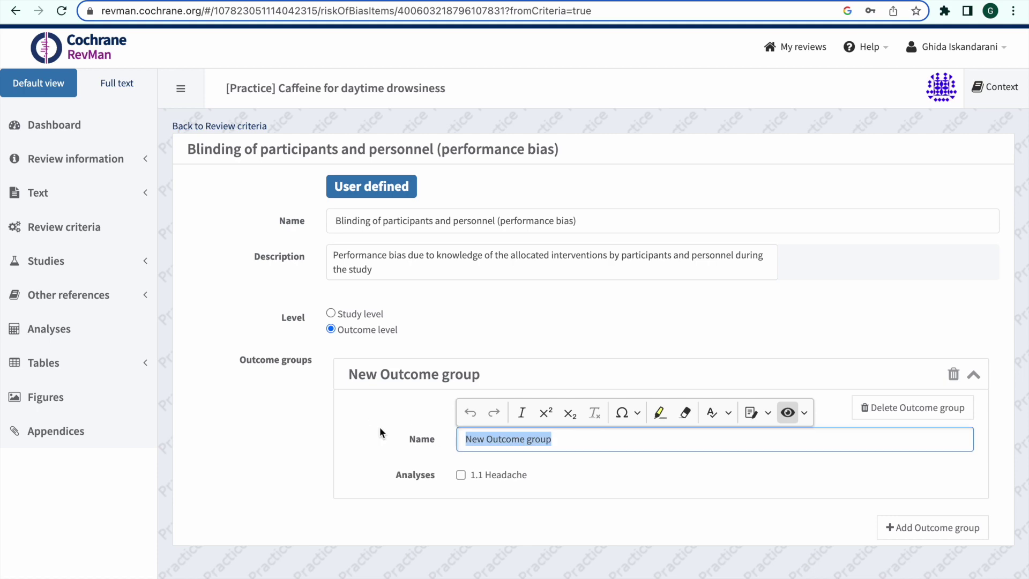
{"action": "type", "text": "All outcomes"}
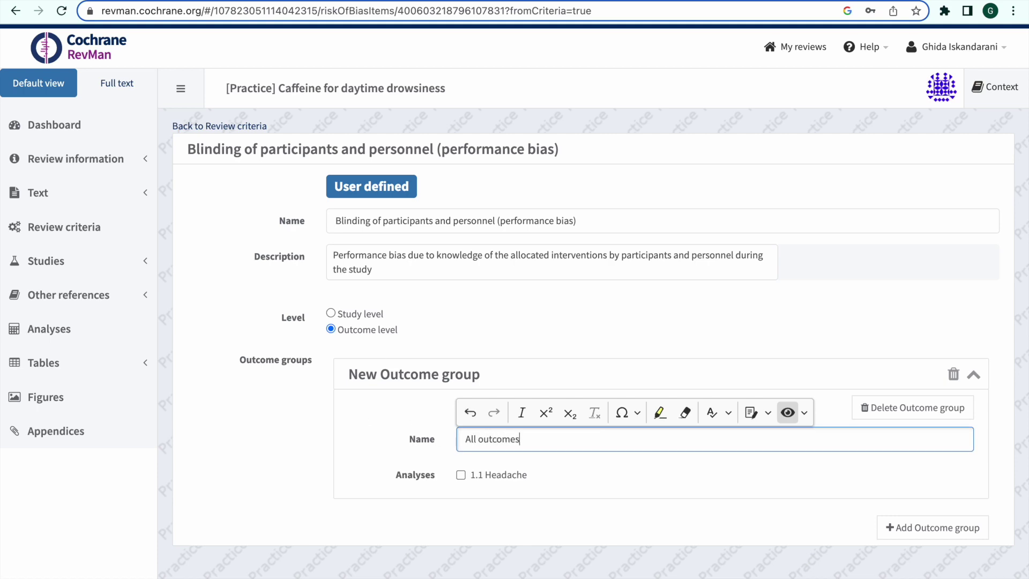
{"action": "key", "text": "ctrl+Tab"}
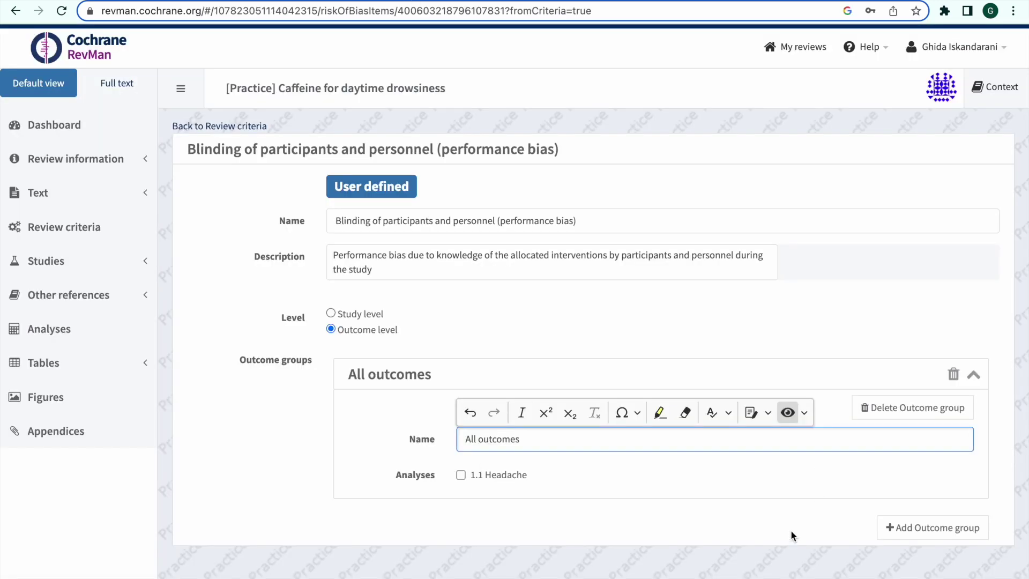
{"action": "left_click", "coordinate": [791, 533]}
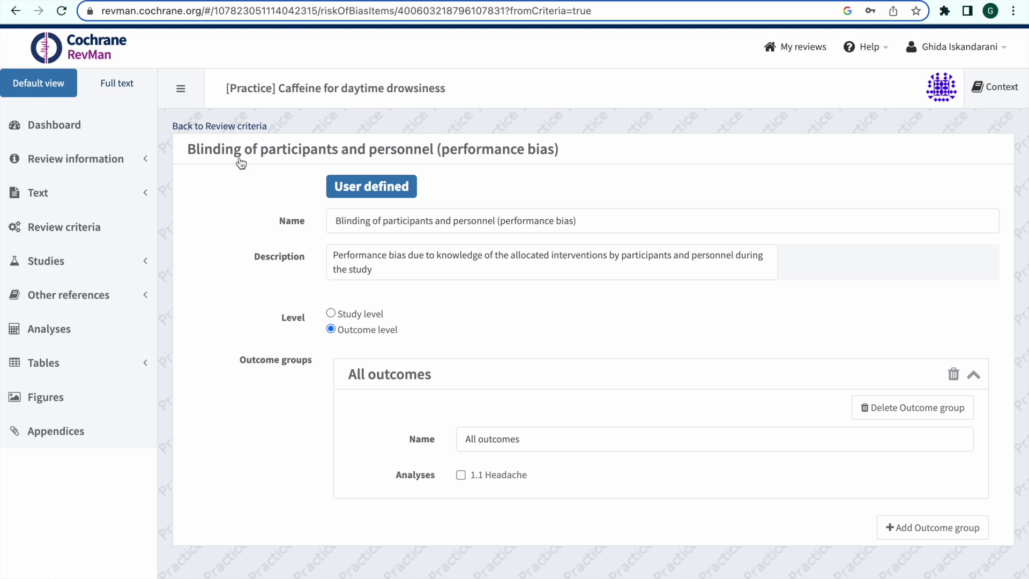
Step: Return to the risk of bias list and verify the participants-and-personnel blinding item
{"action": "left_click", "coordinate": [64, 227]}
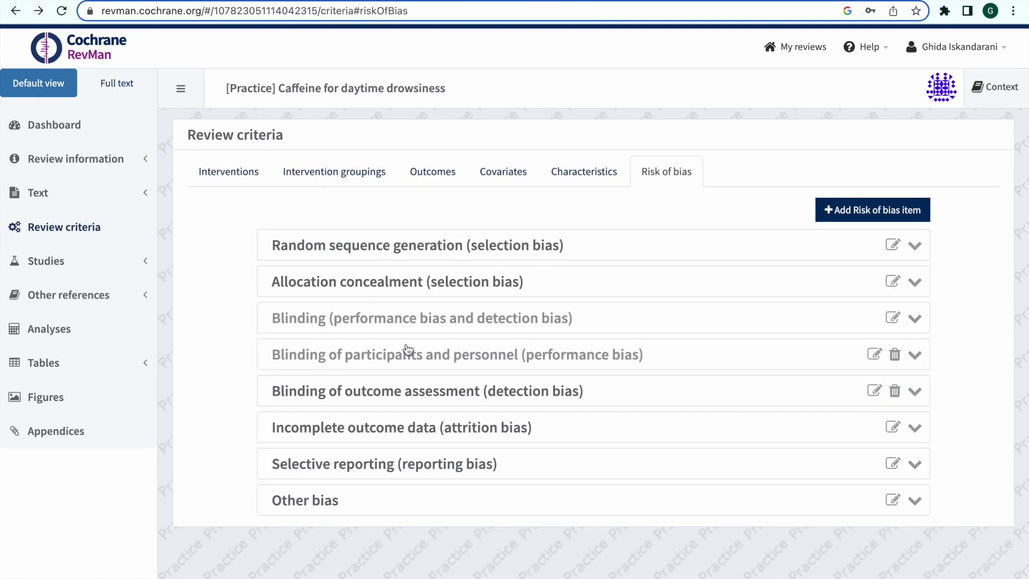
{"action": "left_click", "coordinate": [397, 357]}
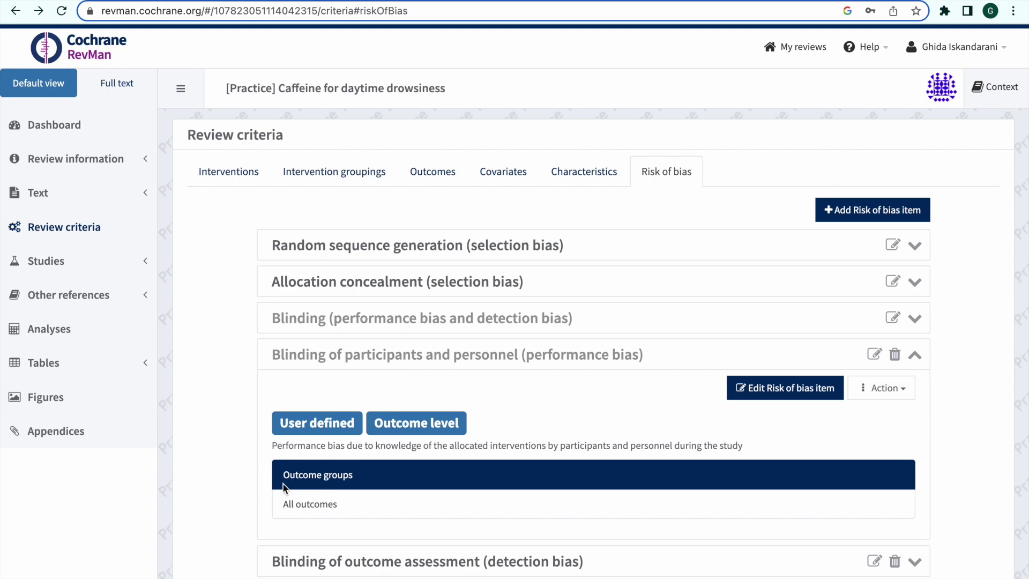
{"action": "left_click", "coordinate": [332, 360]}
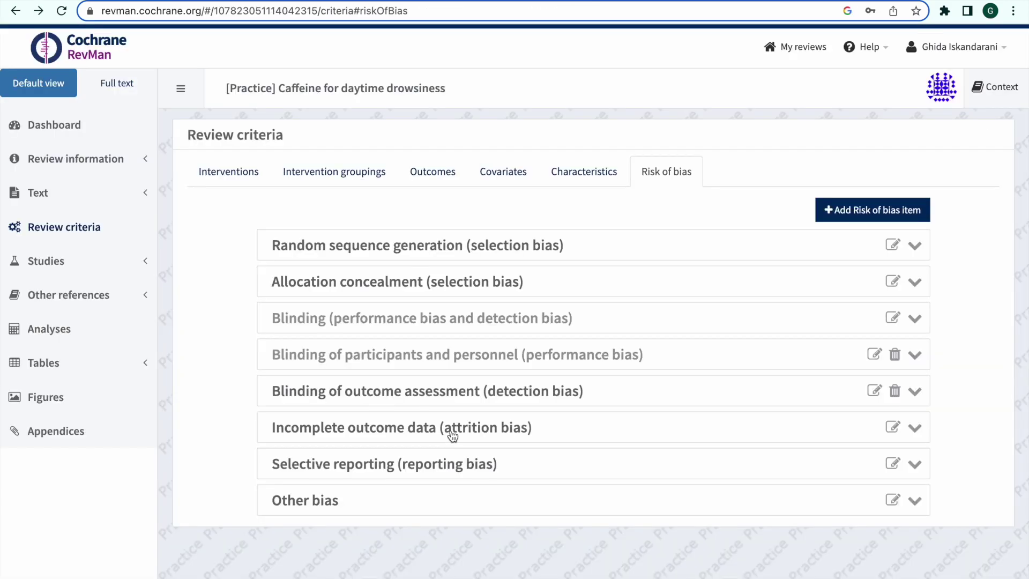
Step: Add an 'All outcomes' outcome group to Blinding of outcome assessment
{"action": "left_click", "coordinate": [454, 402]}
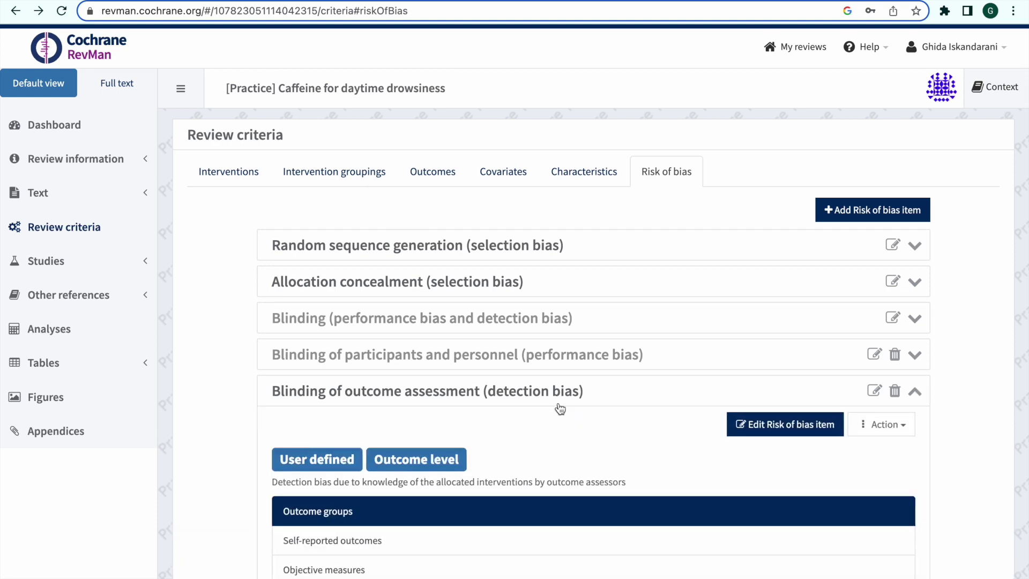
{"action": "left_click", "coordinate": [775, 432]}
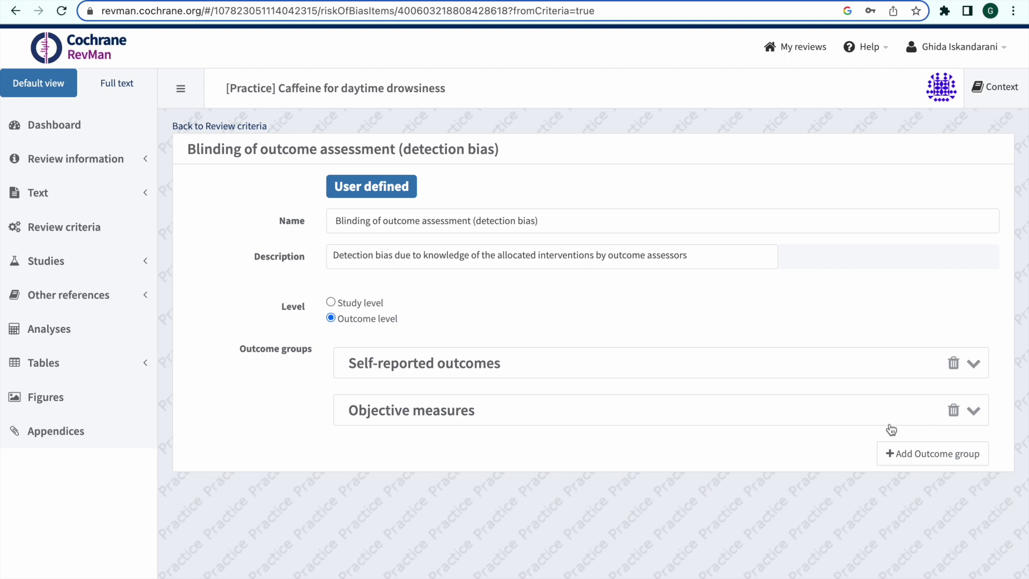
{"action": "left_click", "coordinate": [903, 454]}
{"action": "left_click", "coordinate": [482, 449]}
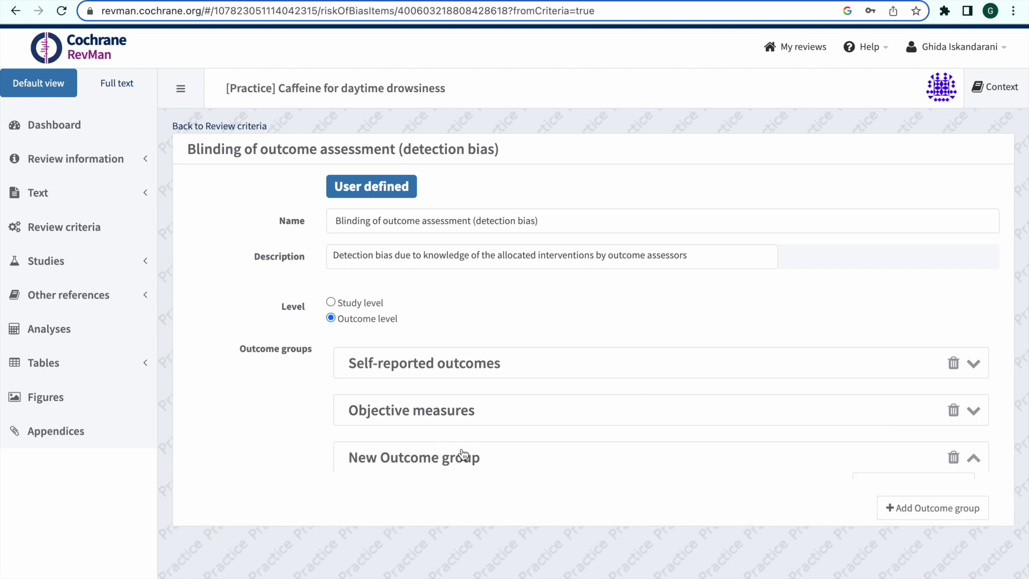
{"action": "left_click_drag", "start_coordinate": [564, 523], "coordinate": [371, 514]}
{"action": "type", "text": "All out"}
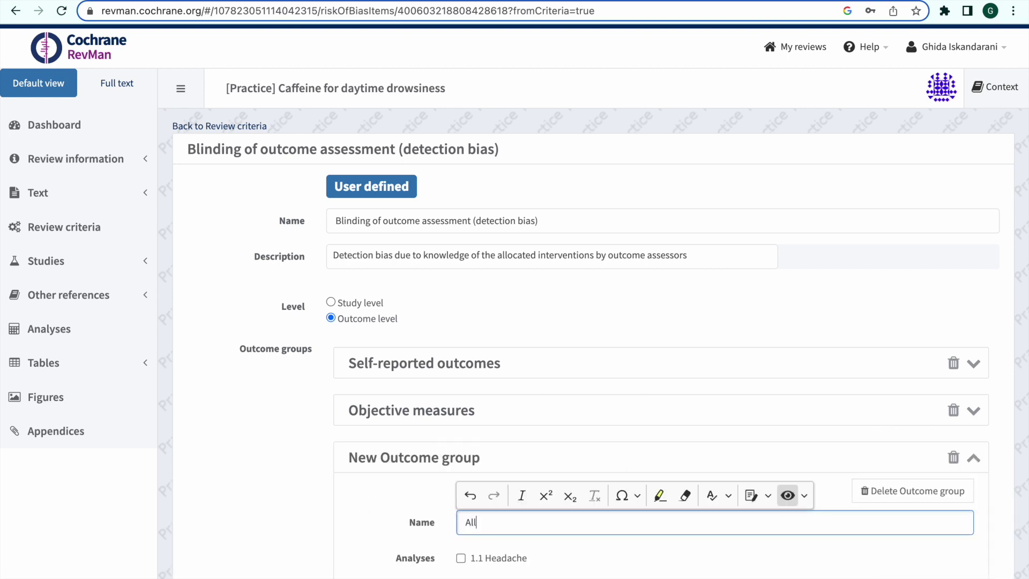
{"action": "left_click", "coordinate": [238, 572]}
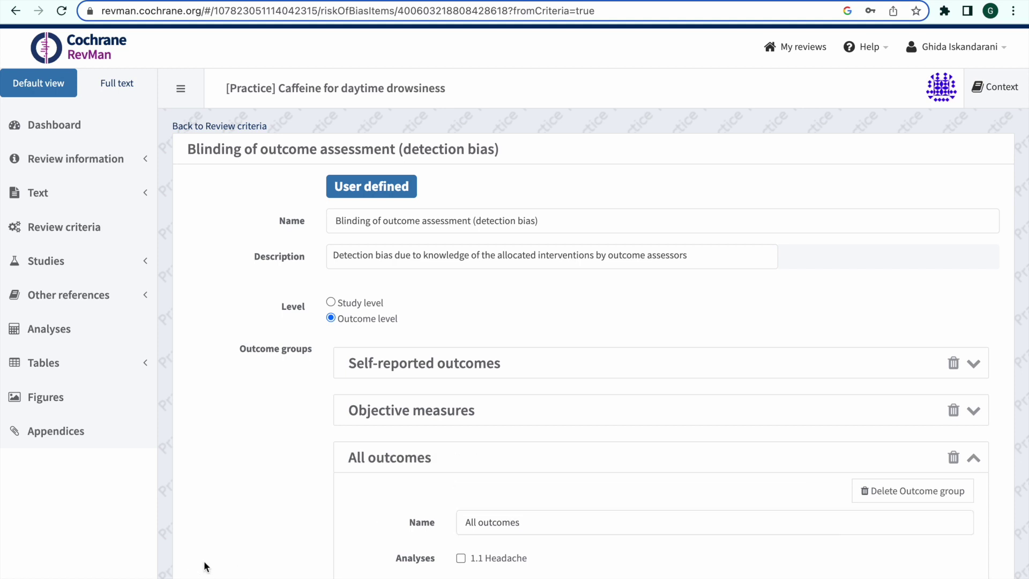
{"action": "scroll", "coordinate": [352, 519], "scroll_direction": "down", "scroll_amount": 1}
{"action": "left_click", "coordinate": [375, 414]}
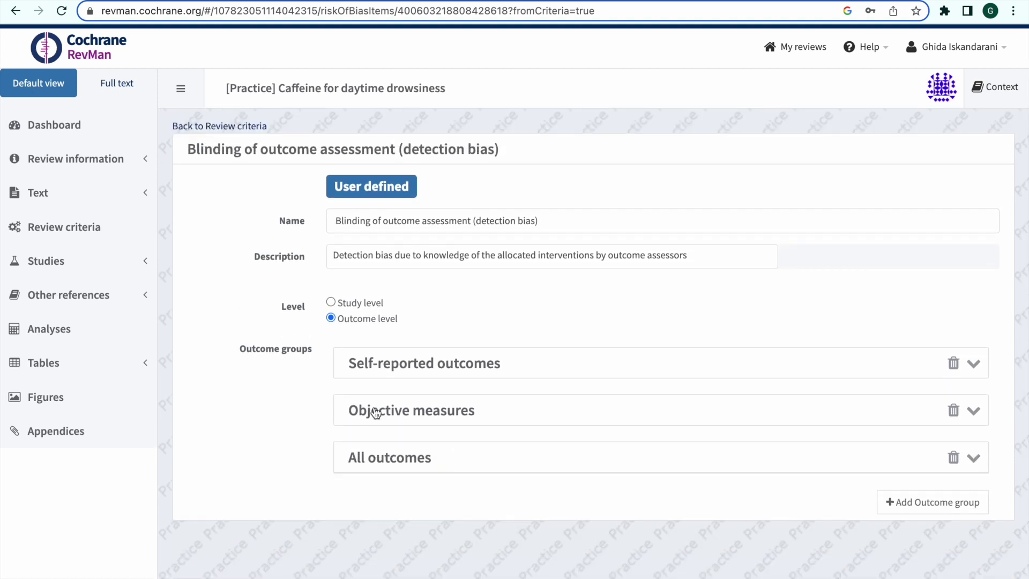
{"action": "left_click", "coordinate": [15, 11]}
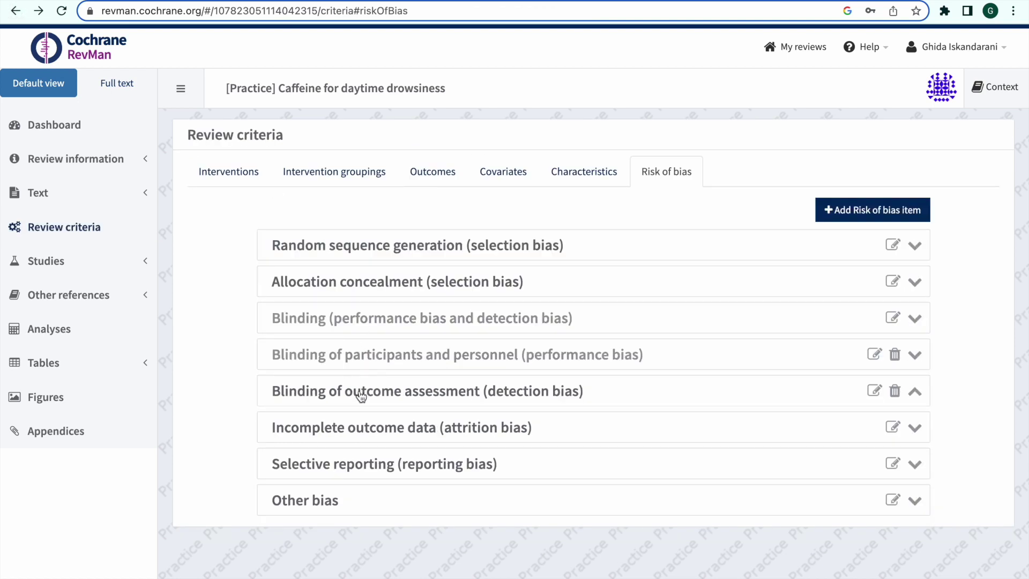
Step: Expand the Selective reporting, Incomplete outcome data and blinding items to check outcome groups
{"action": "scroll", "coordinate": [311, 522], "scroll_direction": "down", "scroll_amount": 1}
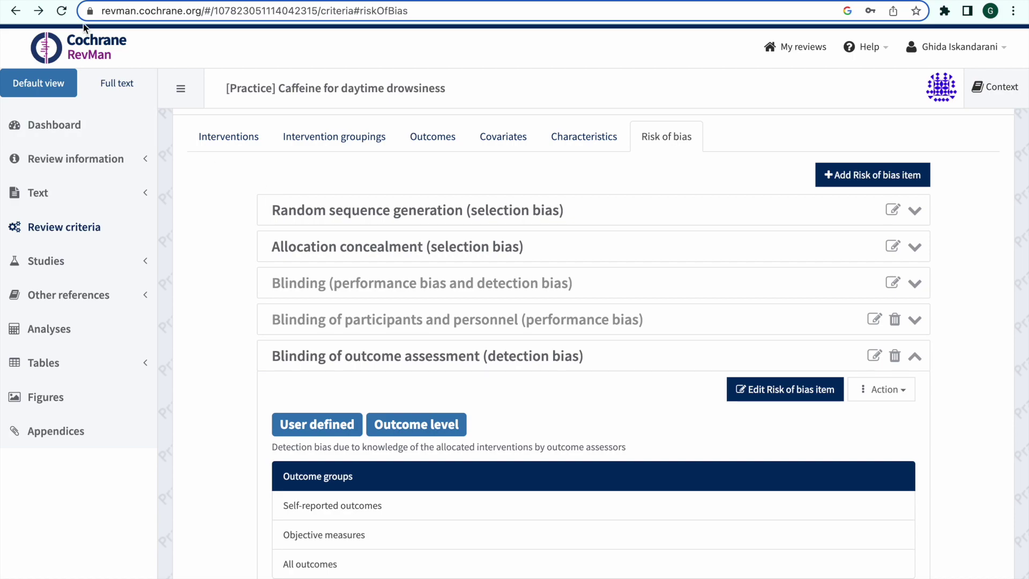
{"action": "left_click", "coordinate": [16, 10]}
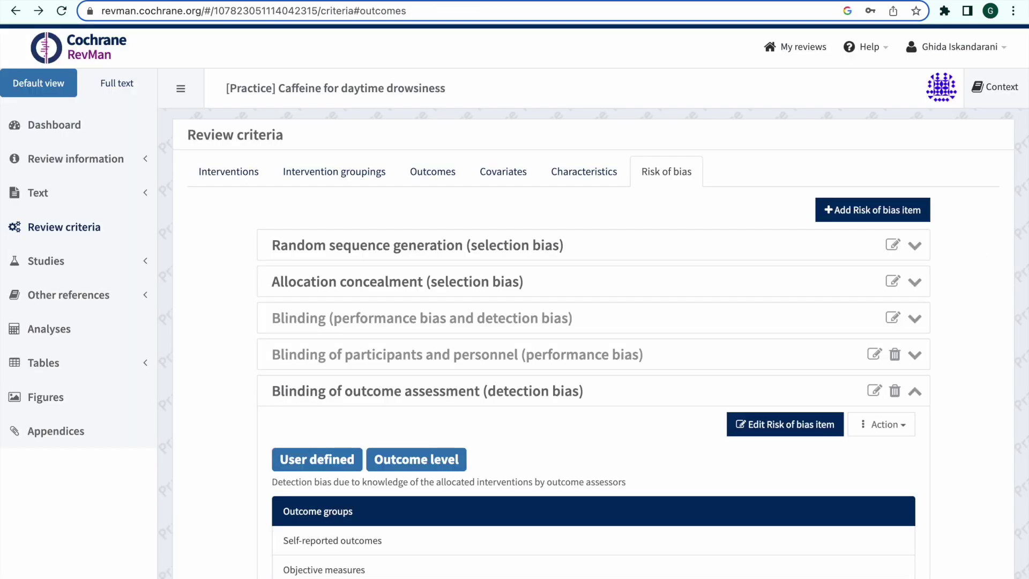
{"action": "scroll", "coordinate": [357, 452], "scroll_direction": "down", "scroll_amount": 3}
{"action": "left_click", "coordinate": [375, 225]}
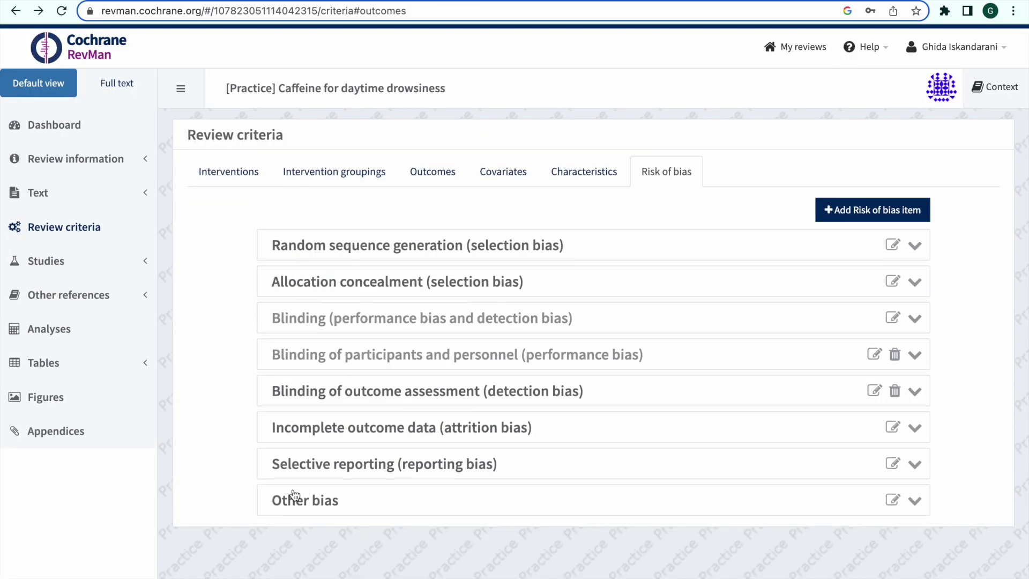
{"action": "left_click", "coordinate": [315, 472]}
{"action": "scroll", "coordinate": [314, 473], "scroll_direction": "down", "scroll_amount": 1}
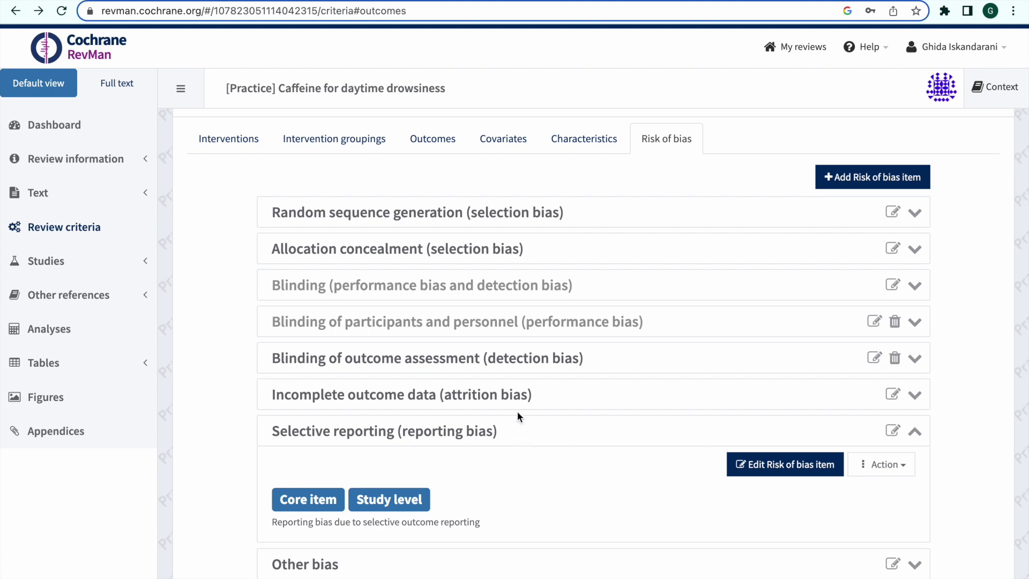
{"action": "left_click", "coordinate": [509, 398]}
{"action": "scroll", "coordinate": [701, 407], "scroll_direction": "down", "scroll_amount": 1}
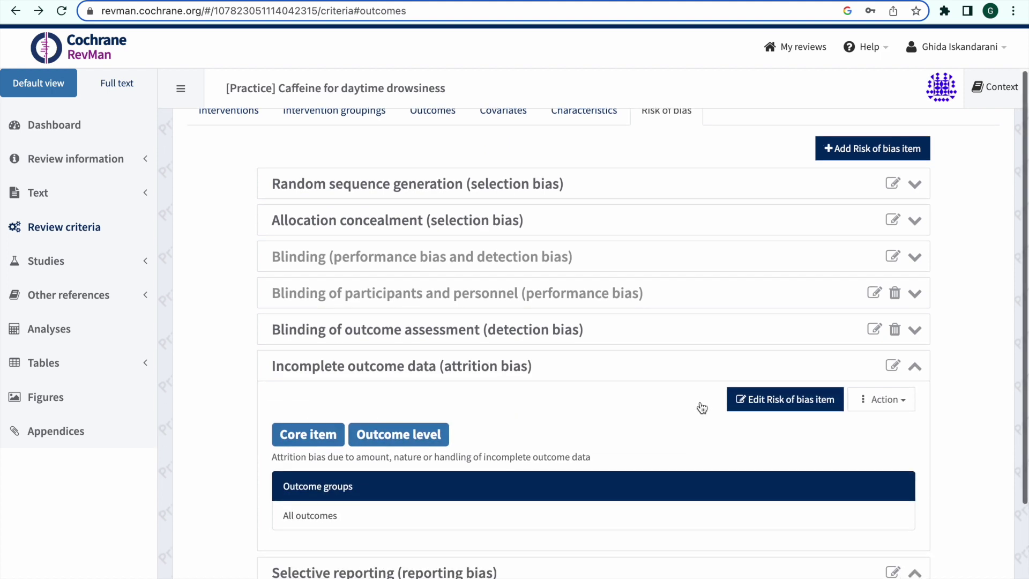
{"action": "left_click", "coordinate": [466, 329]}
{"action": "scroll", "coordinate": [453, 395], "scroll_direction": "down", "scroll_amount": 1}
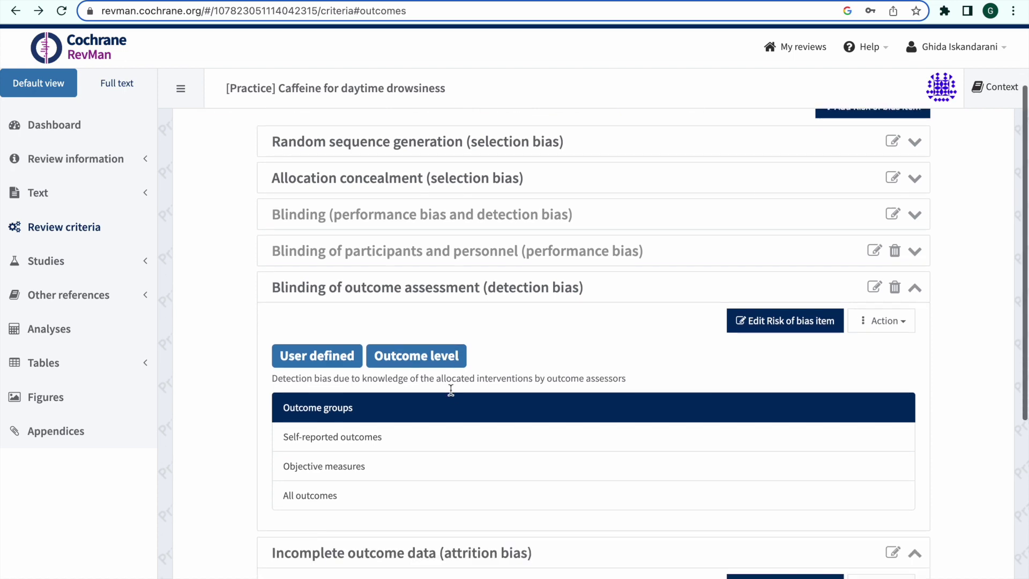
{"action": "left_click", "coordinate": [405, 251]}
{"action": "scroll", "coordinate": [360, 385], "scroll_direction": "down", "scroll_amount": 1}
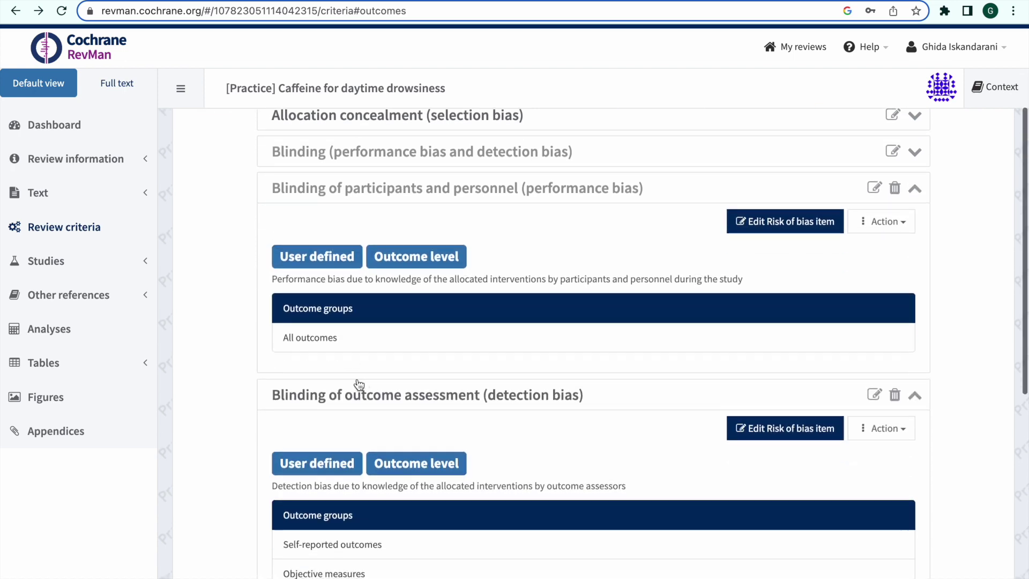
{"action": "scroll", "coordinate": [351, 354], "scroll_direction": "down", "scroll_amount": 5}
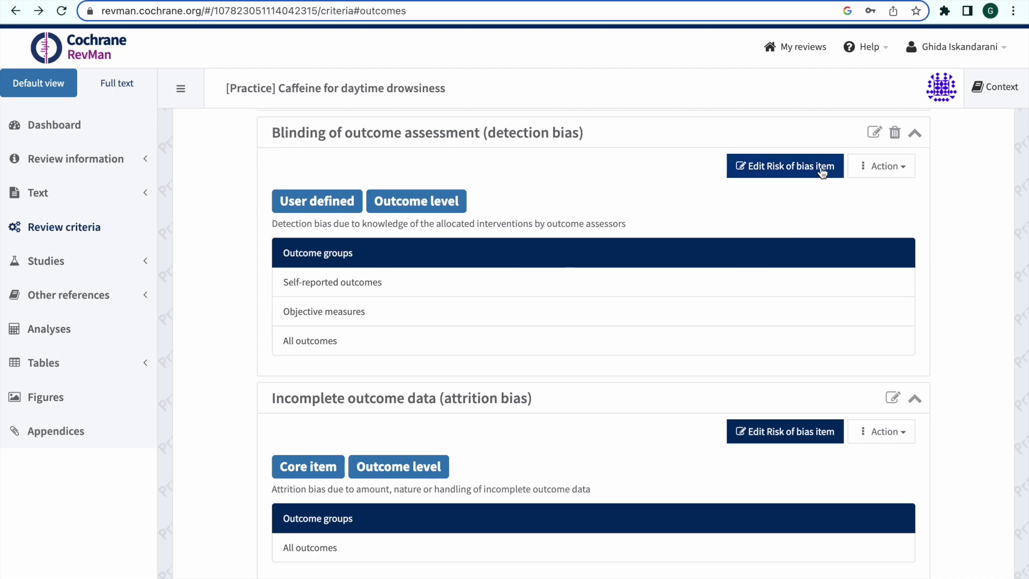
Step: Inspect the detection bias item's Self-reported outcomes group, then go to the review dashboard
{"action": "left_click", "coordinate": [786, 166]}
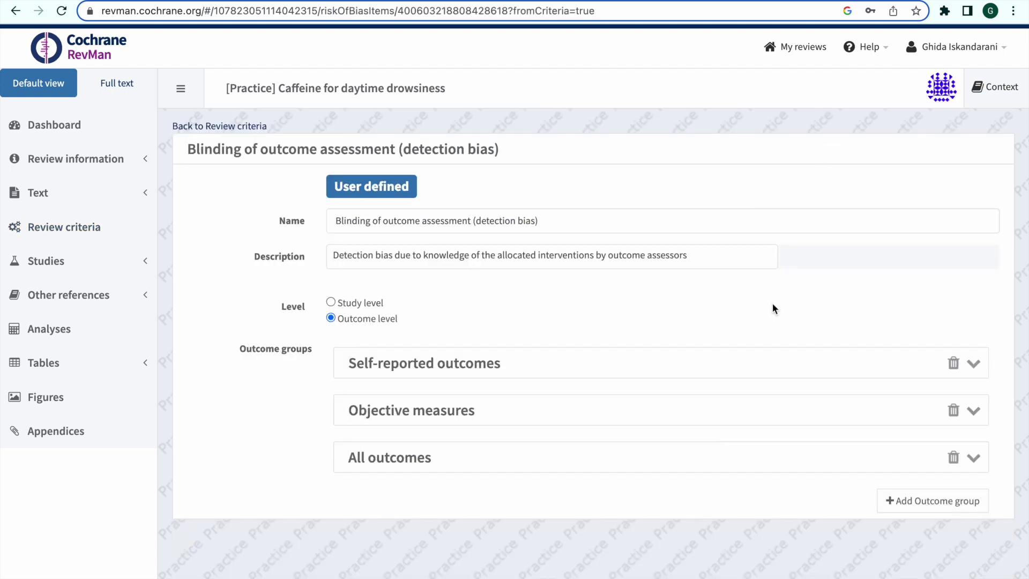
{"action": "left_click", "coordinate": [773, 357]}
{"action": "left_click", "coordinate": [910, 364]}
{"action": "left_click", "coordinate": [20, 16]}
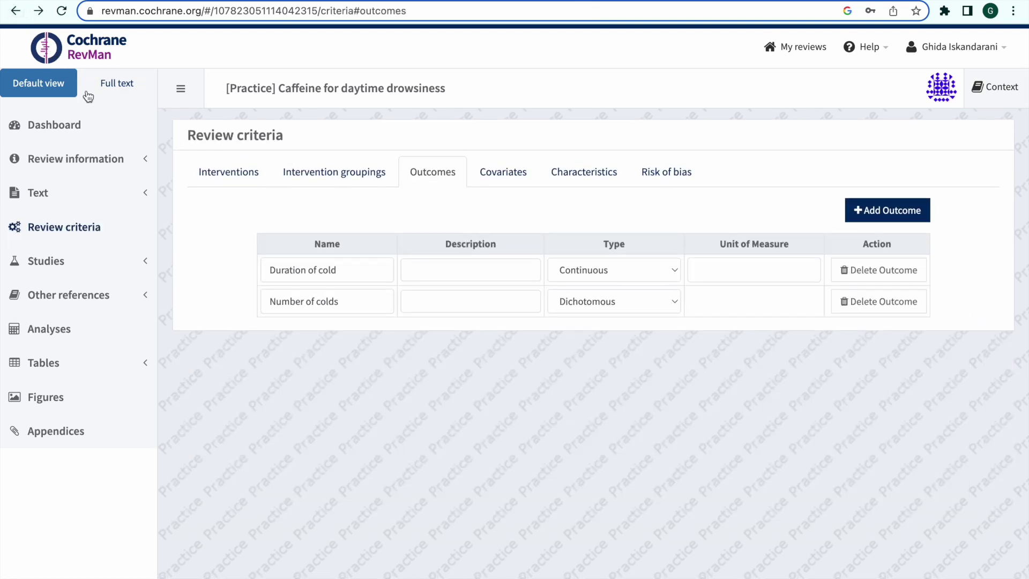
{"action": "left_click", "coordinate": [63, 134]}
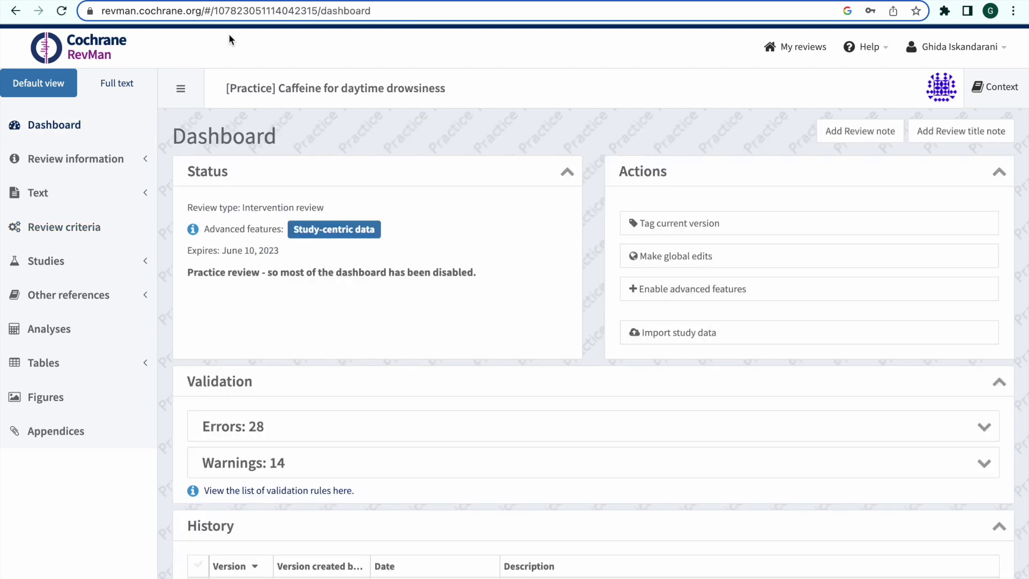
{"action": "left_click", "coordinate": [239, 1]}
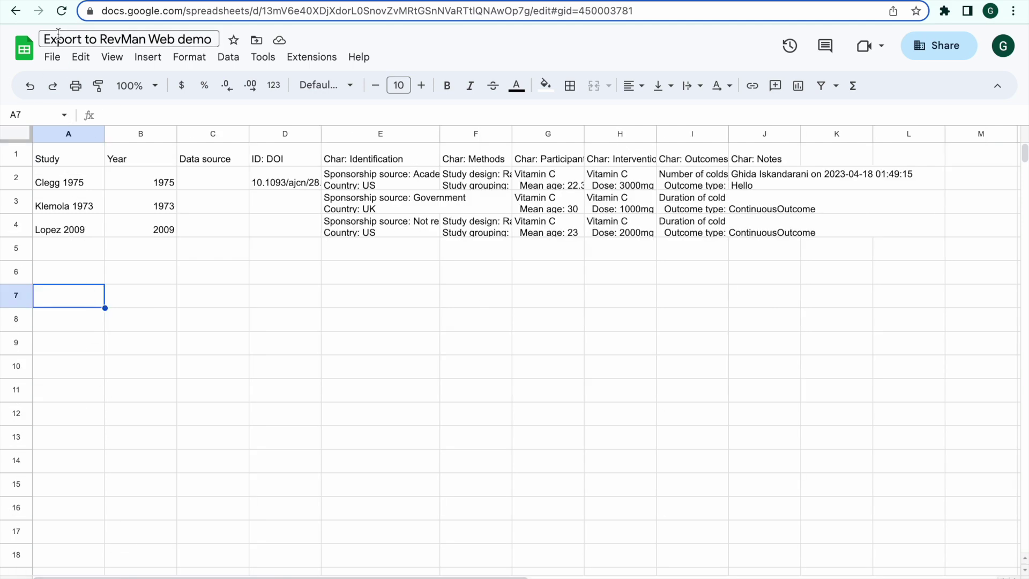
Step: Download the Study info and Study interventions sheets as CSV files
{"action": "left_click", "coordinate": [52, 57]}
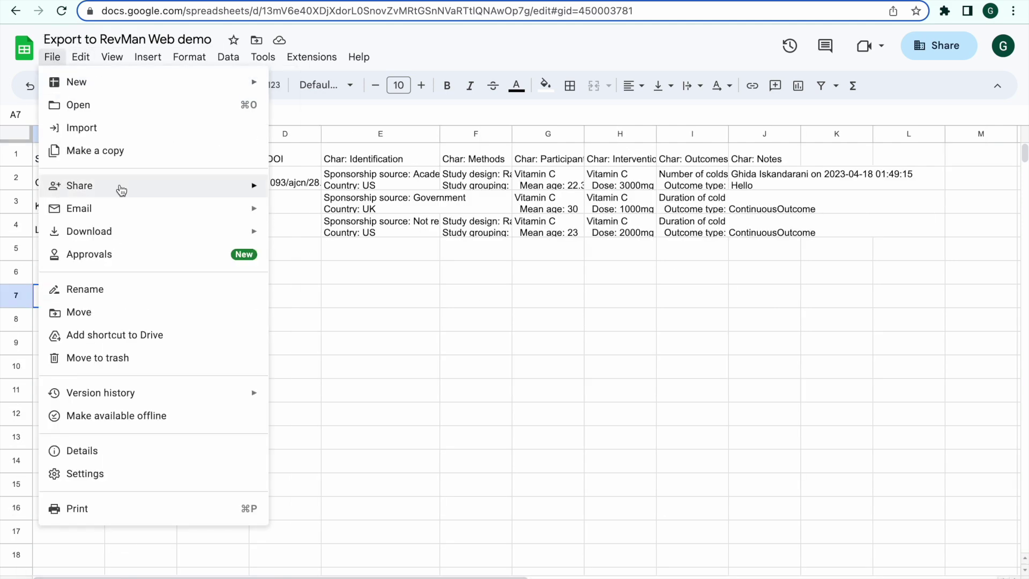
{"action": "mouse_move", "coordinate": [131, 241]}
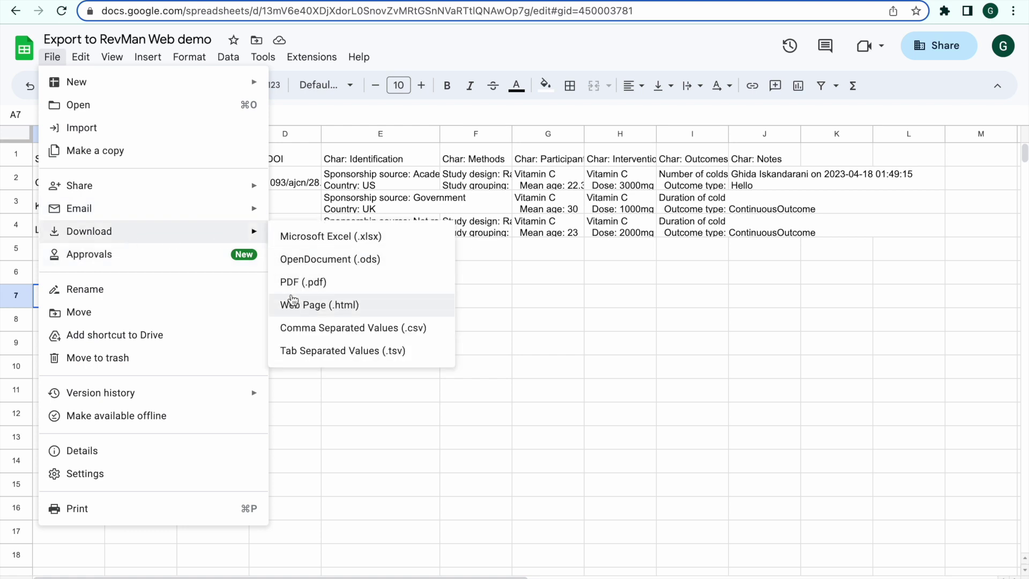
{"action": "left_click", "coordinate": [364, 334]}
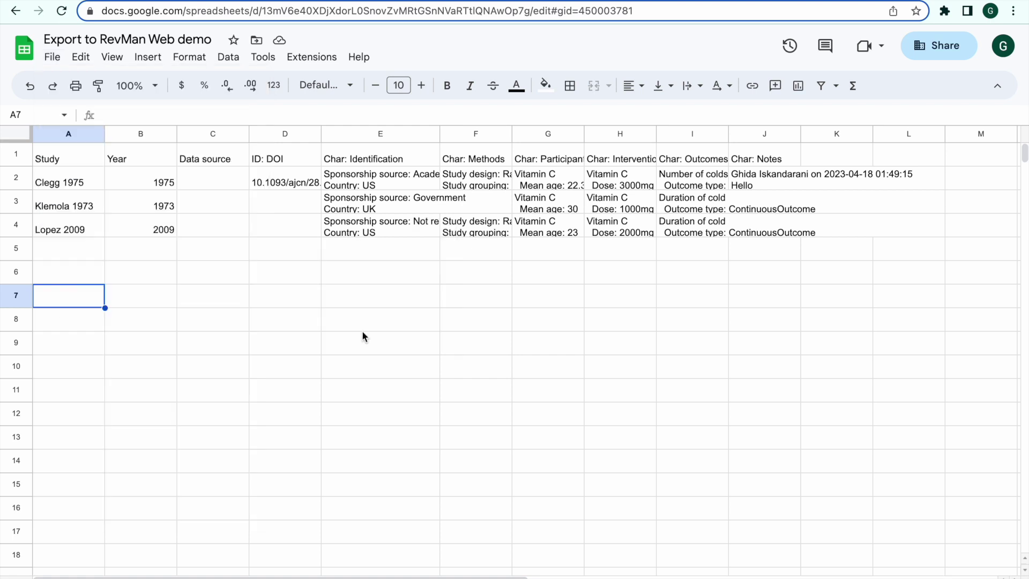
{"action": "left_click", "coordinate": [236, 558]}
{"action": "left_click", "coordinate": [52, 57]}
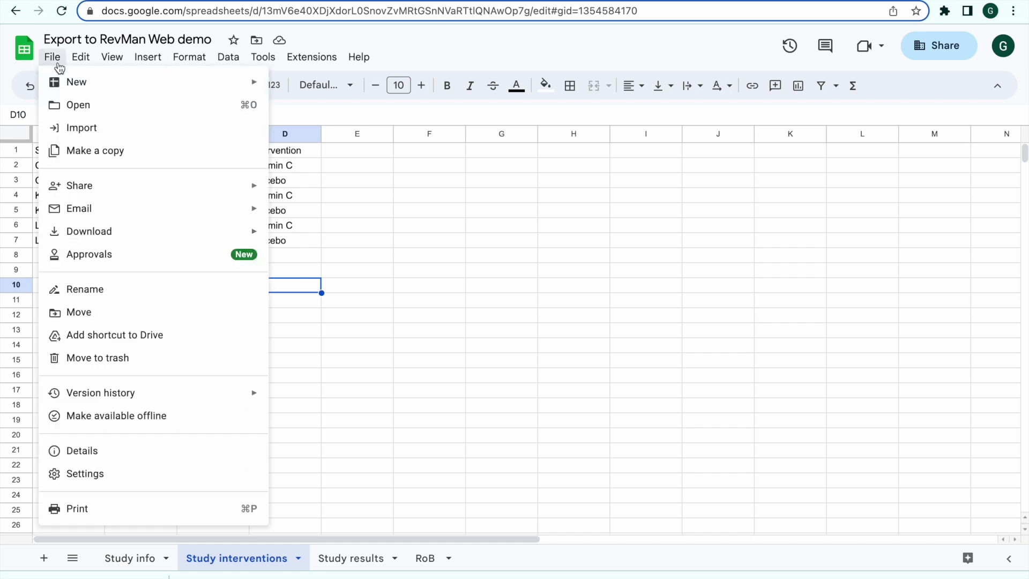
{"action": "mouse_move", "coordinate": [107, 231]}
{"action": "left_click", "coordinate": [314, 328]}
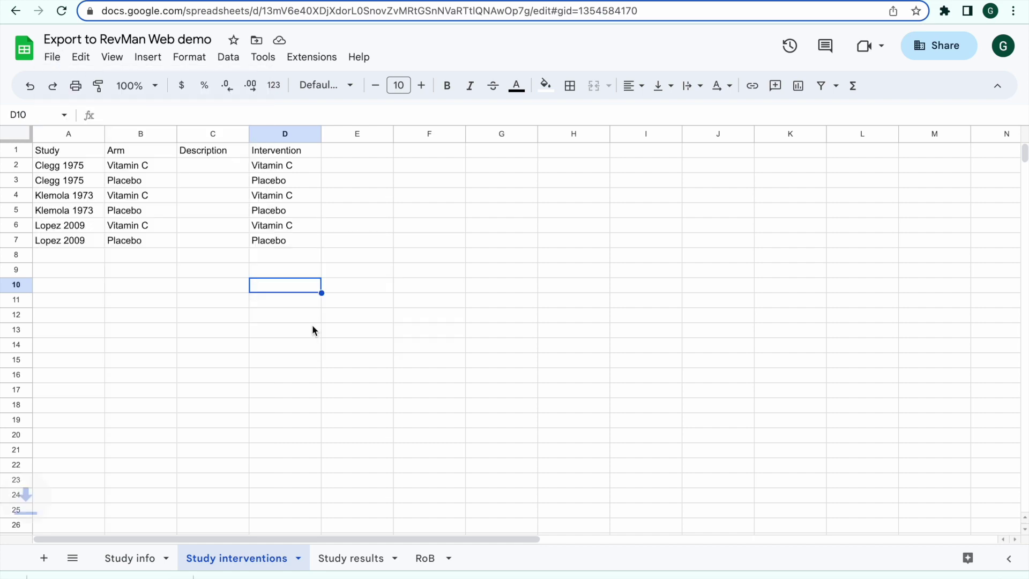
Step: Download the Study results and RoB sheets as CSV files
{"action": "left_click", "coordinate": [347, 558]}
{"action": "left_click", "coordinate": [52, 57]}
{"action": "mouse_move", "coordinate": [107, 231]}
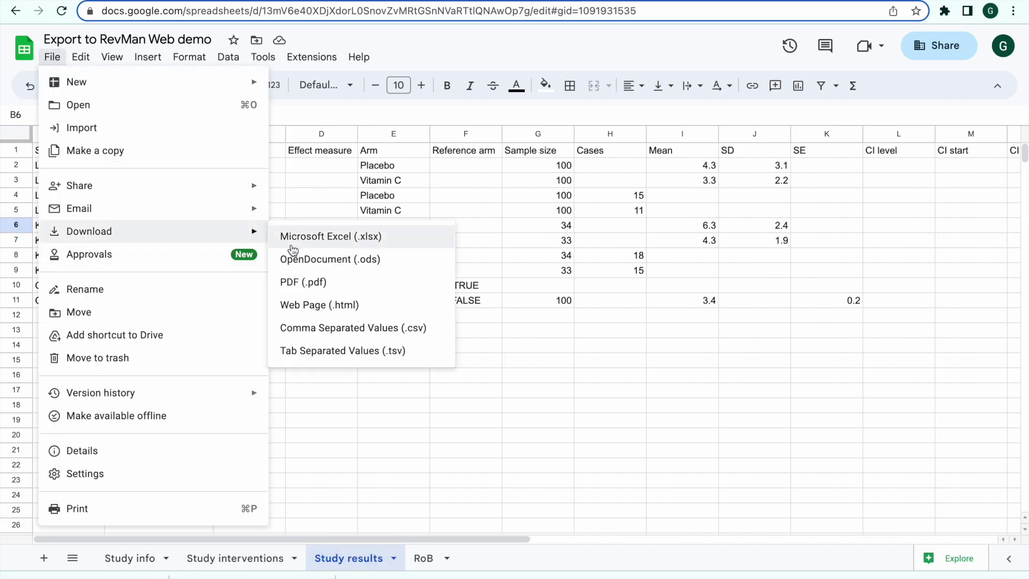
{"action": "left_click", "coordinate": [297, 328]}
{"action": "left_click", "coordinate": [424, 558]}
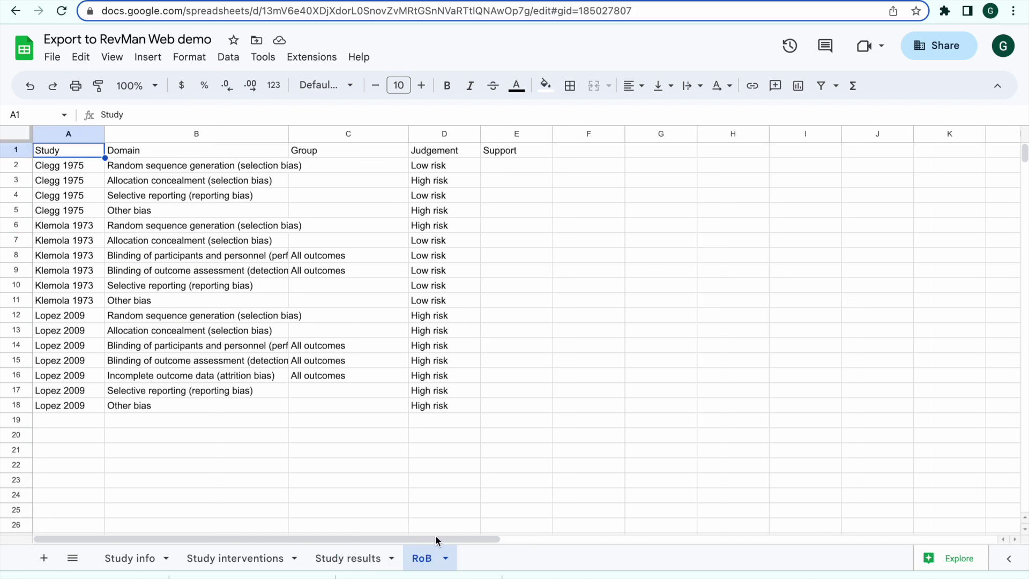
{"action": "left_click", "coordinate": [52, 57]}
{"action": "mouse_move", "coordinate": [107, 231]}
{"action": "left_click", "coordinate": [332, 328]}
{"action": "key", "text": "ctrl+Tab"}
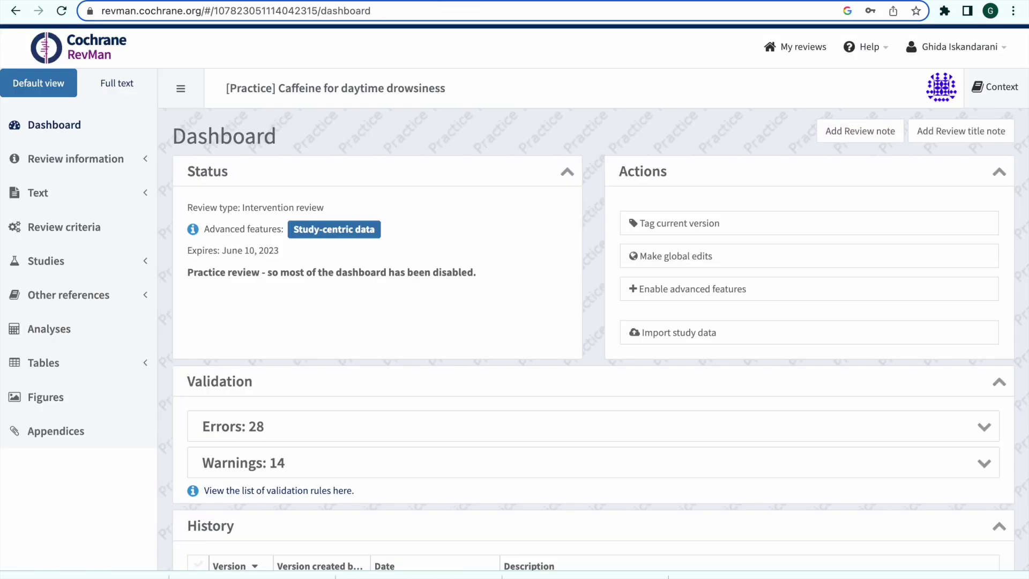
Step: Start a template-based study data import and load the Study info CSV as study information
{"action": "left_click", "coordinate": [648, 332]}
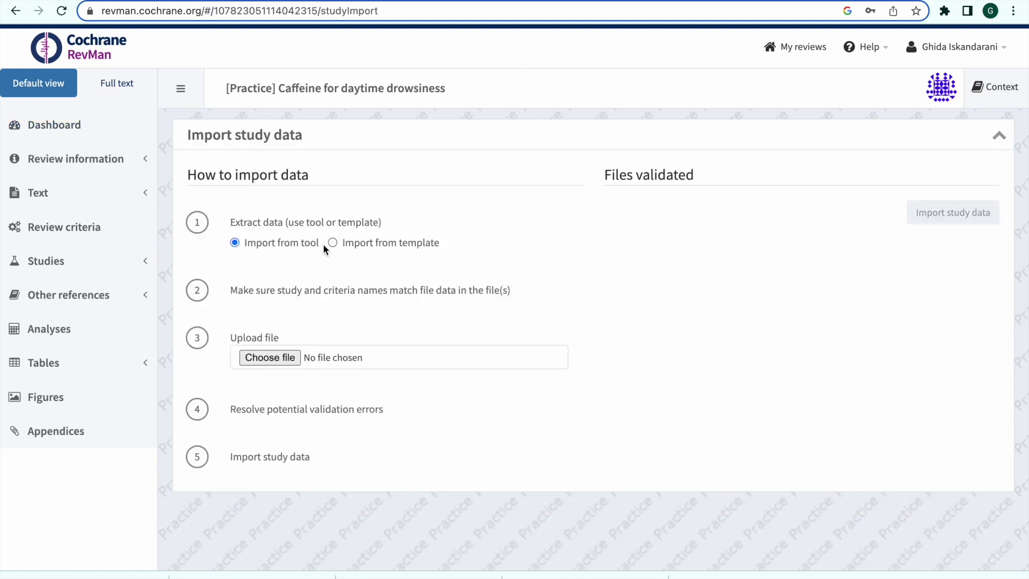
{"action": "left_click", "coordinate": [333, 243]}
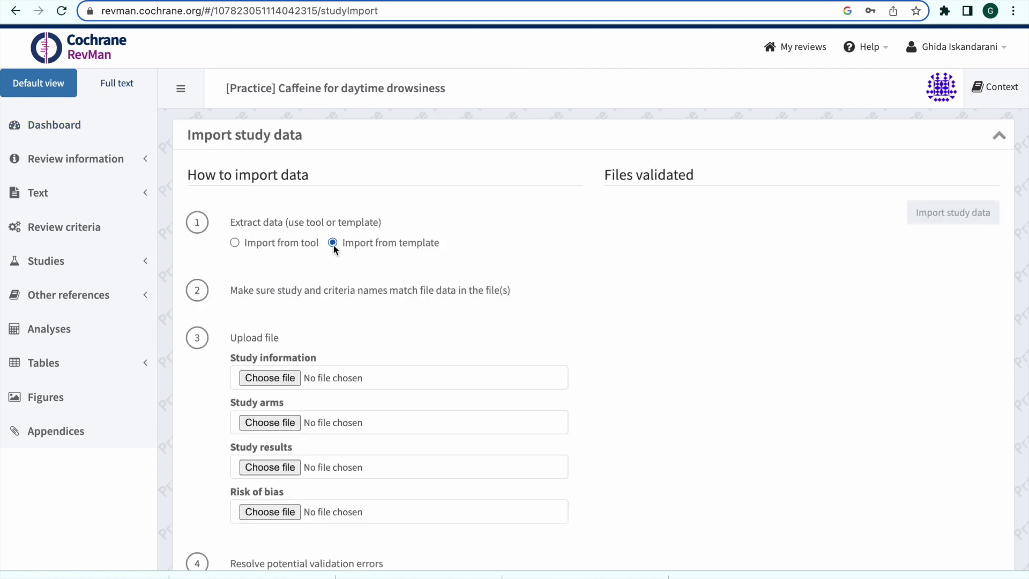
{"action": "left_click", "coordinate": [279, 382]}
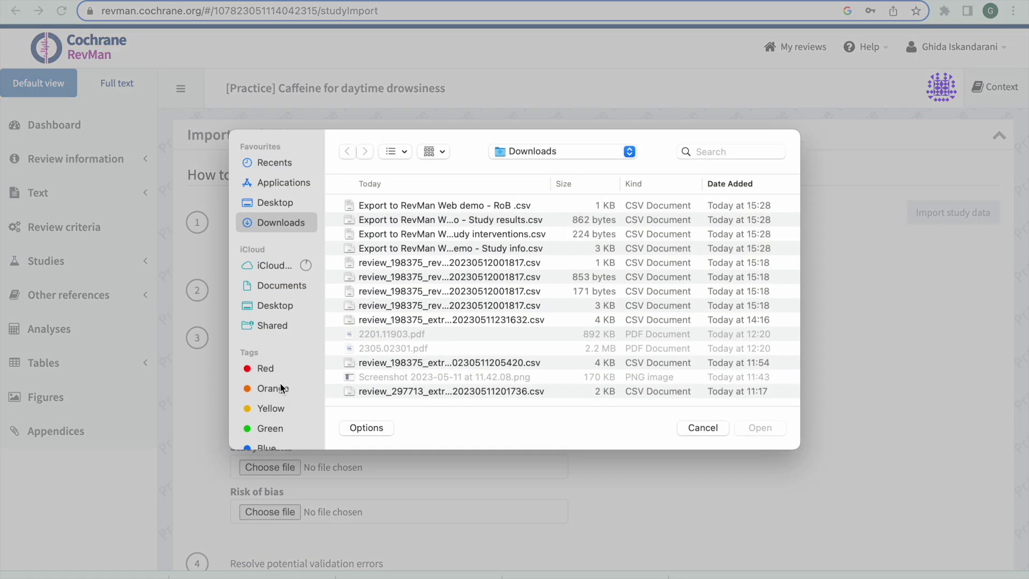
{"action": "left_click", "coordinate": [404, 249]}
{"action": "left_click", "coordinate": [753, 429]}
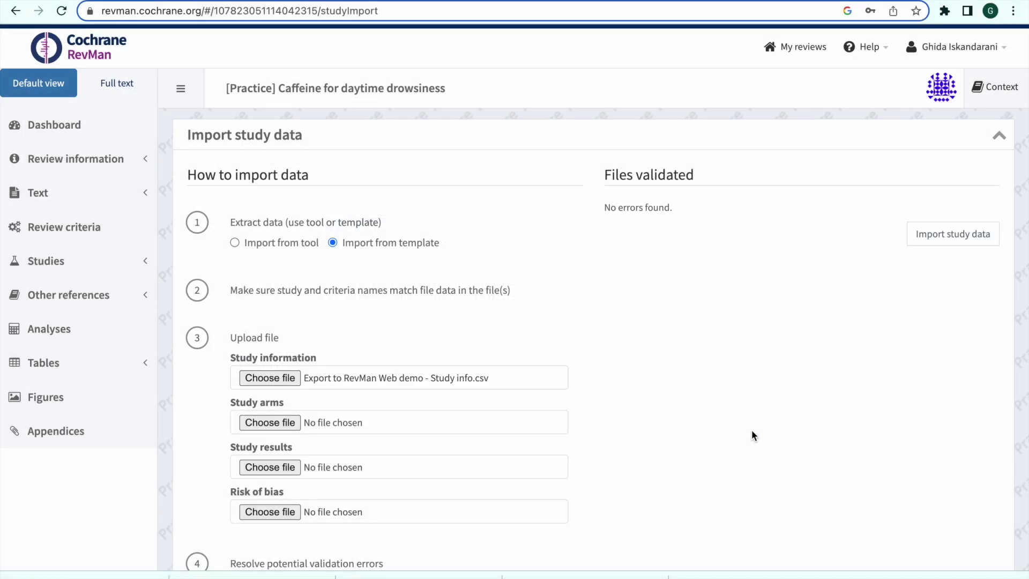
Step: Load the Study interventions CSV as the study arms file and the Study results CSV as results
{"action": "left_click", "coordinate": [291, 421]}
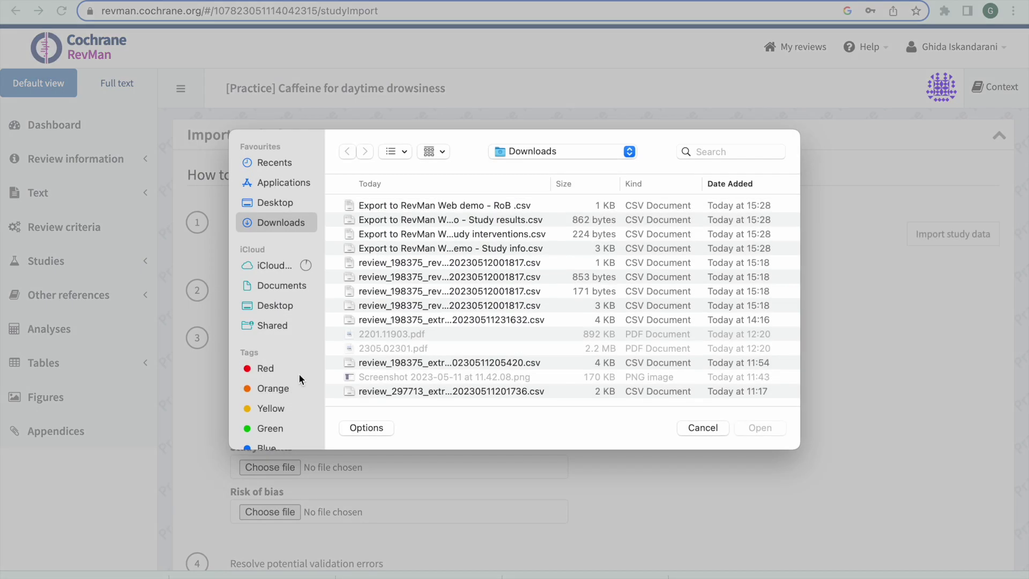
{"action": "left_click", "coordinate": [443, 239]}
{"action": "left_click", "coordinate": [760, 427]}
{"action": "left_click", "coordinate": [266, 468]}
{"action": "left_click", "coordinate": [399, 216]}
{"action": "left_click", "coordinate": [746, 429]}
Step: Load the RoB CSV as the risk of bias file and import the validated study data
{"action": "left_click", "coordinate": [270, 512]}
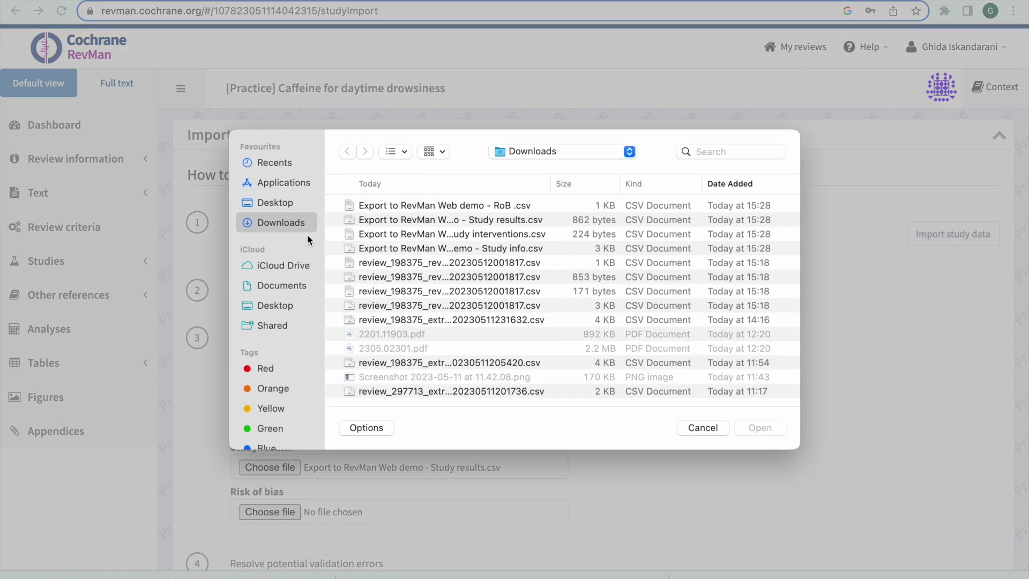
{"action": "left_click", "coordinate": [376, 208]}
{"action": "left_click", "coordinate": [746, 428]}
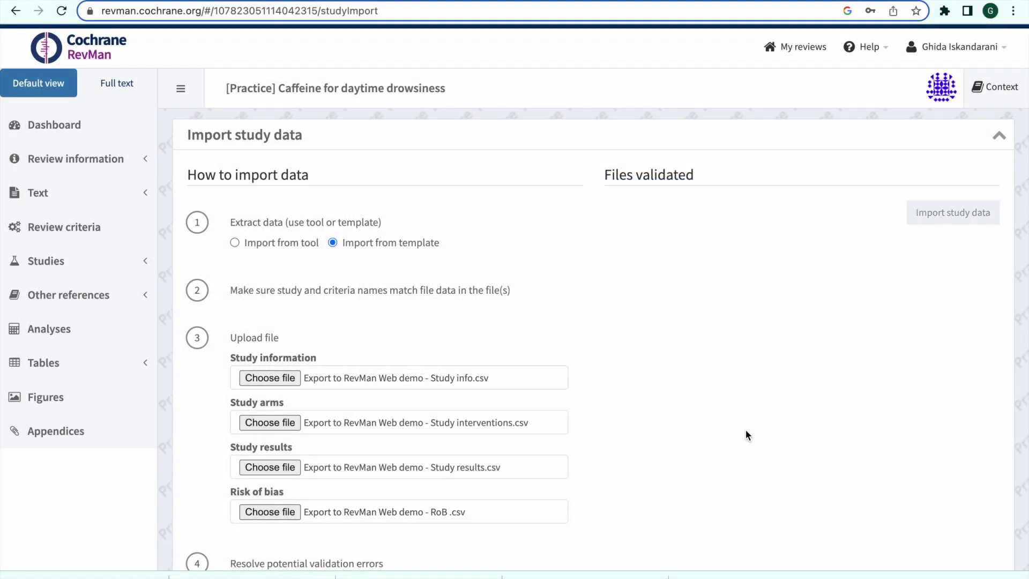
{"action": "scroll", "coordinate": [746, 431], "scroll_direction": "down", "scroll_amount": 2}
{"action": "scroll", "coordinate": [746, 434], "scroll_direction": "up", "scroll_amount": 1}
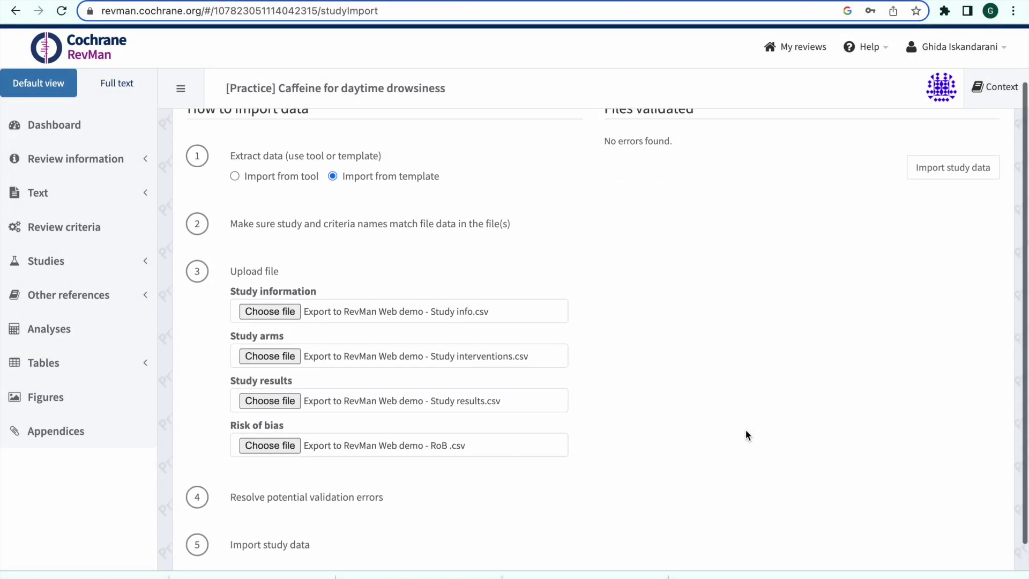
{"action": "left_click", "coordinate": [953, 167]}
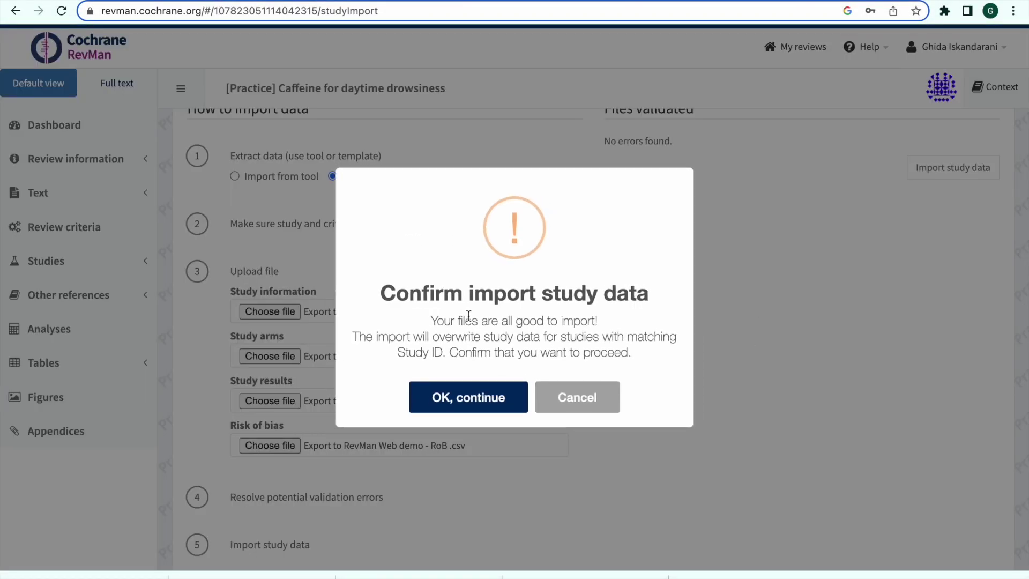